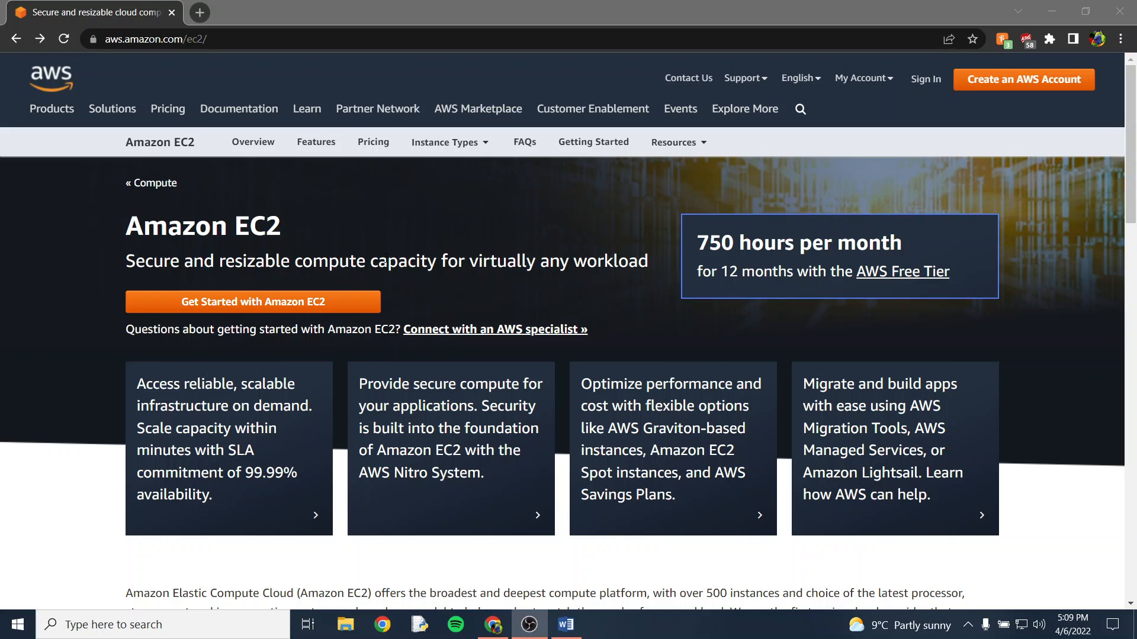
Get started with Amazon EC2 and begin launching a new instance from the Instances list
{"action": "left_click", "coordinate": [237, 296]}
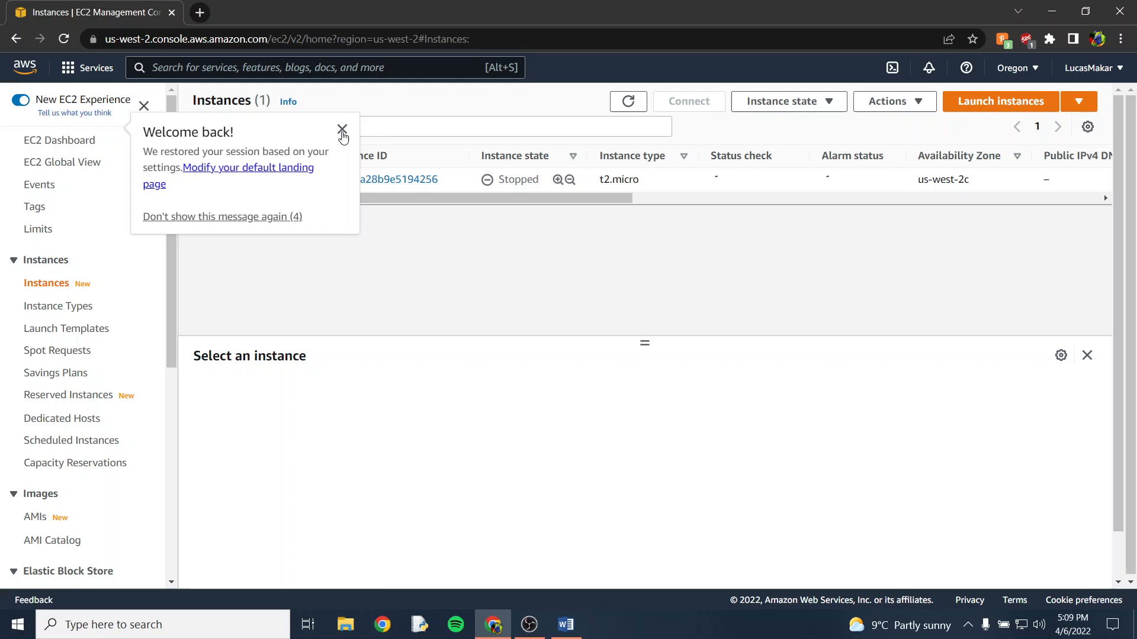
{"action": "left_click", "coordinate": [342, 129]}
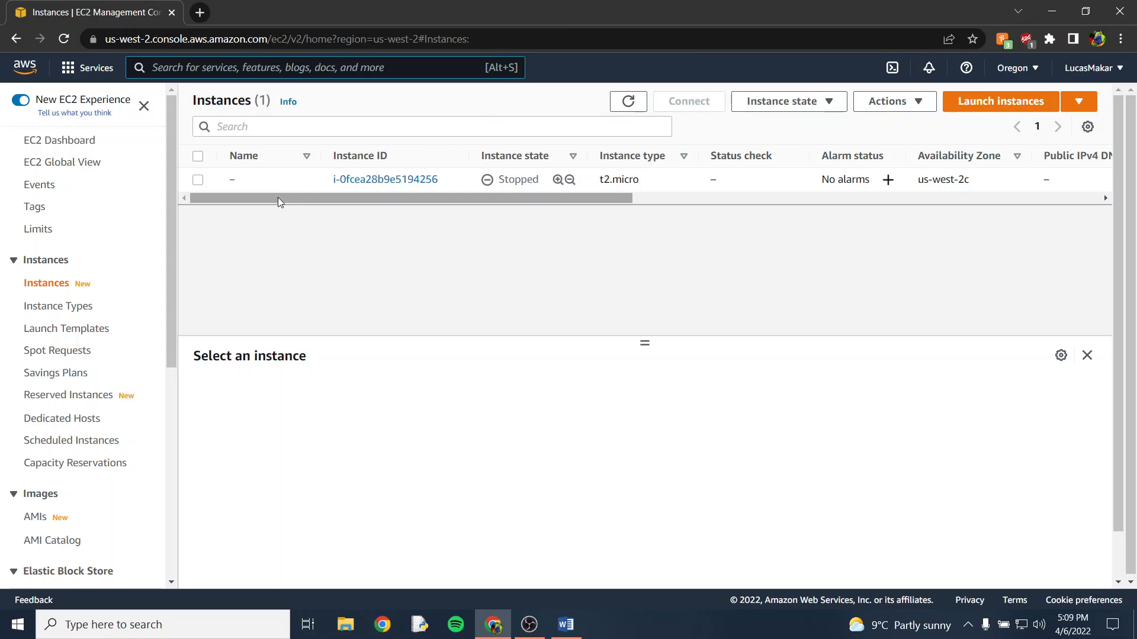
{"action": "key", "text": "alt+s"}
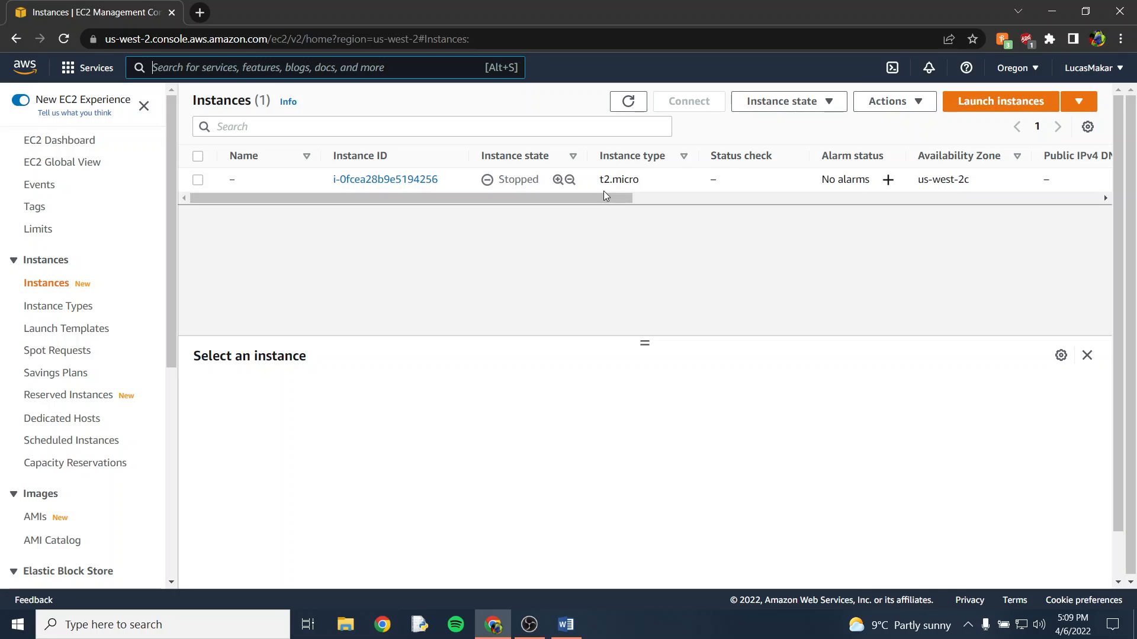
{"action": "mouse_move", "coordinate": [603, 191]}
{"action": "left_mouse_down"}
{"action": "mouse_move", "coordinate": [615, 198]}
{"action": "mouse_move", "coordinate": [588, 197]}
{"action": "left_mouse_up"}
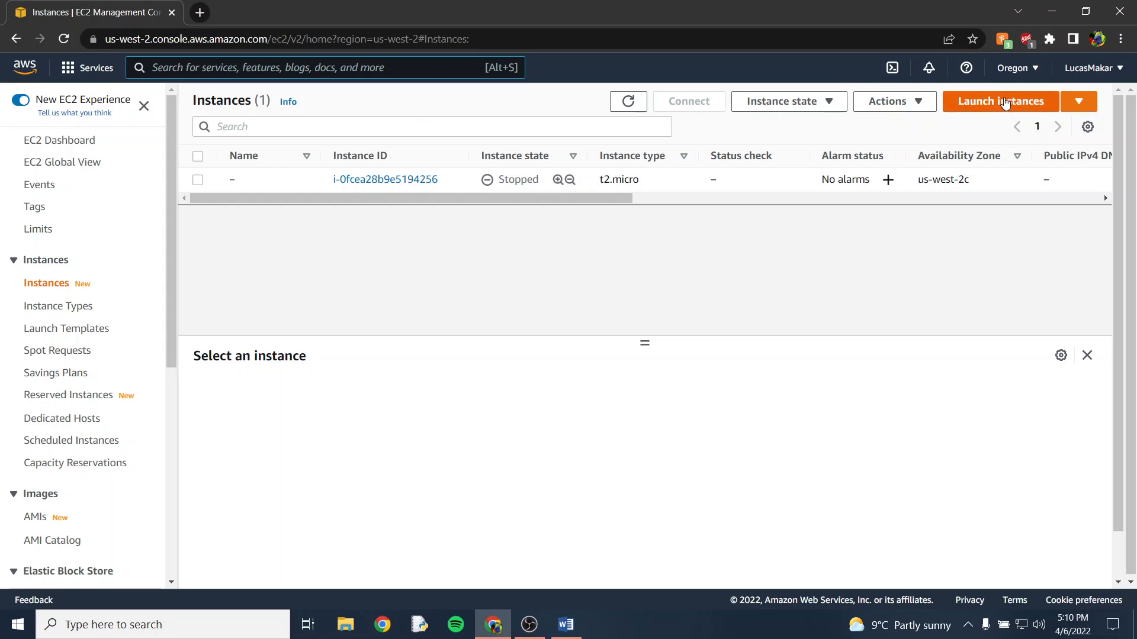
{"action": "key", "text": "alt+s"}
{"action": "left_click", "coordinate": [1014, 111]}
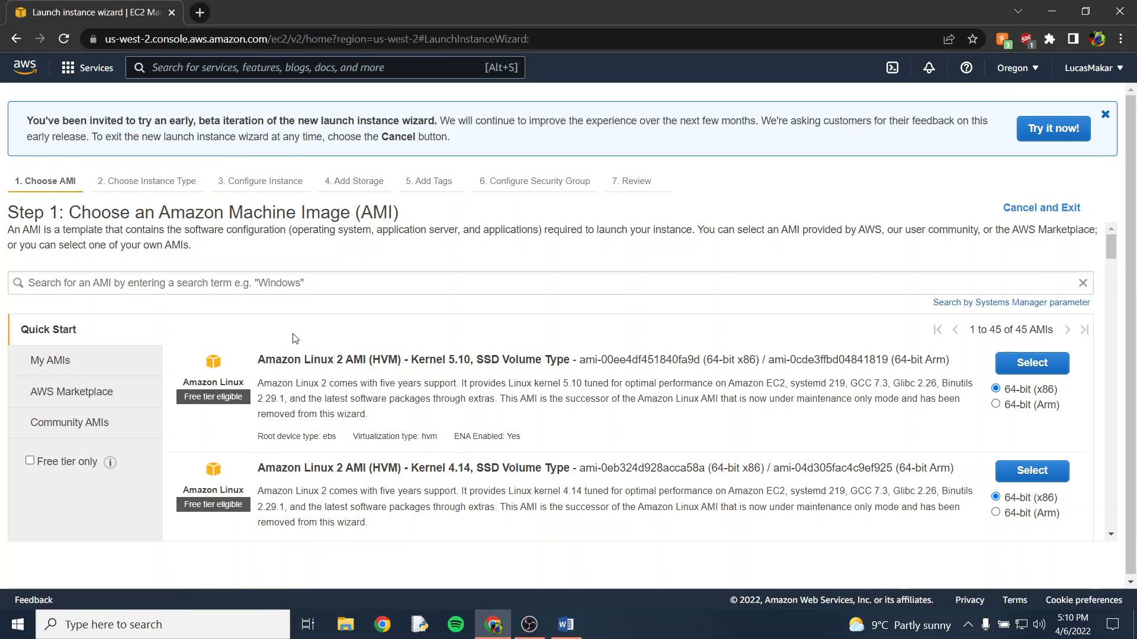
Select the free-tier-eligible Microsoft Windows Server 2016 Base image as the instance's AMI
{"action": "scroll", "coordinate": [733, 336], "scroll_direction": "down", "scroll_amount": 10}
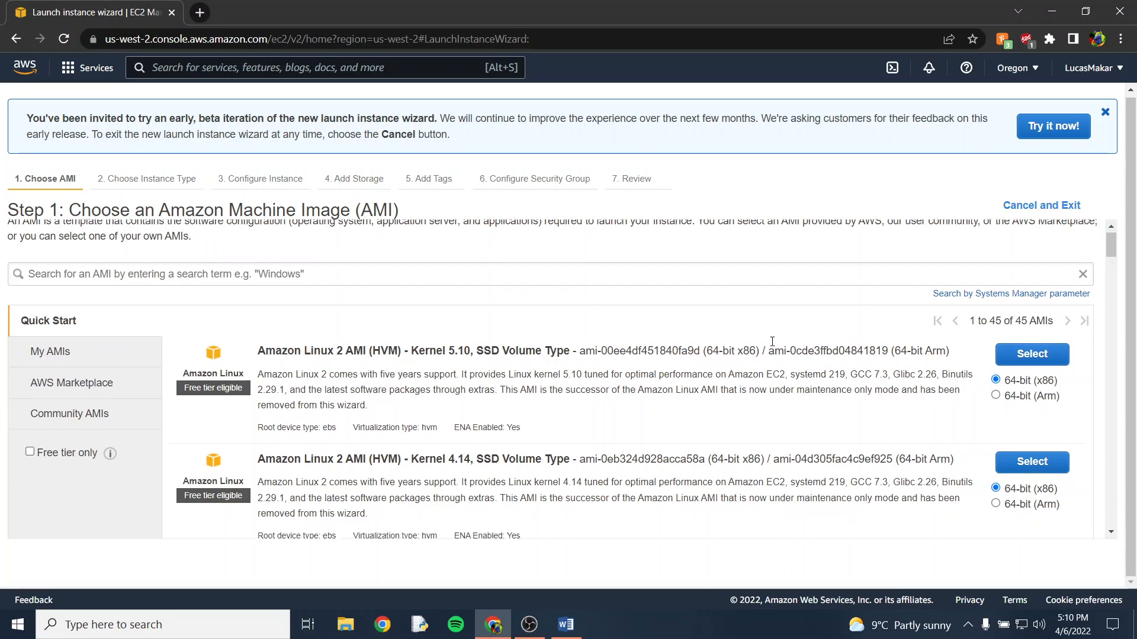
{"action": "scroll", "coordinate": [732, 336], "scroll_direction": "down", "scroll_amount": 5}
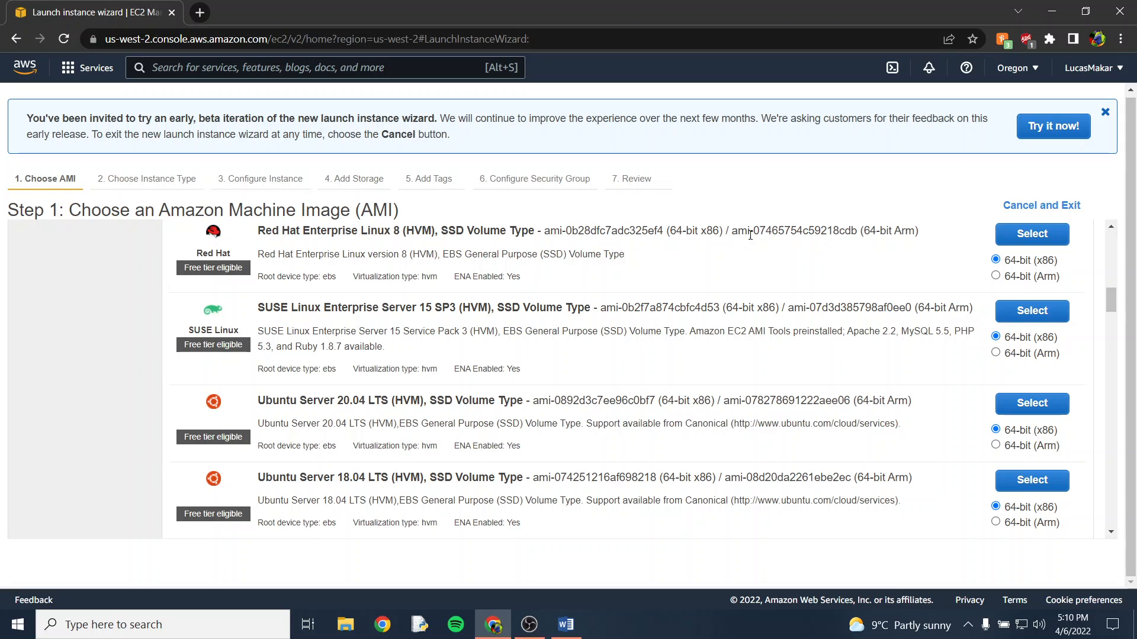
{"action": "scroll", "coordinate": [608, 354], "scroll_direction": "down", "scroll_amount": 10}
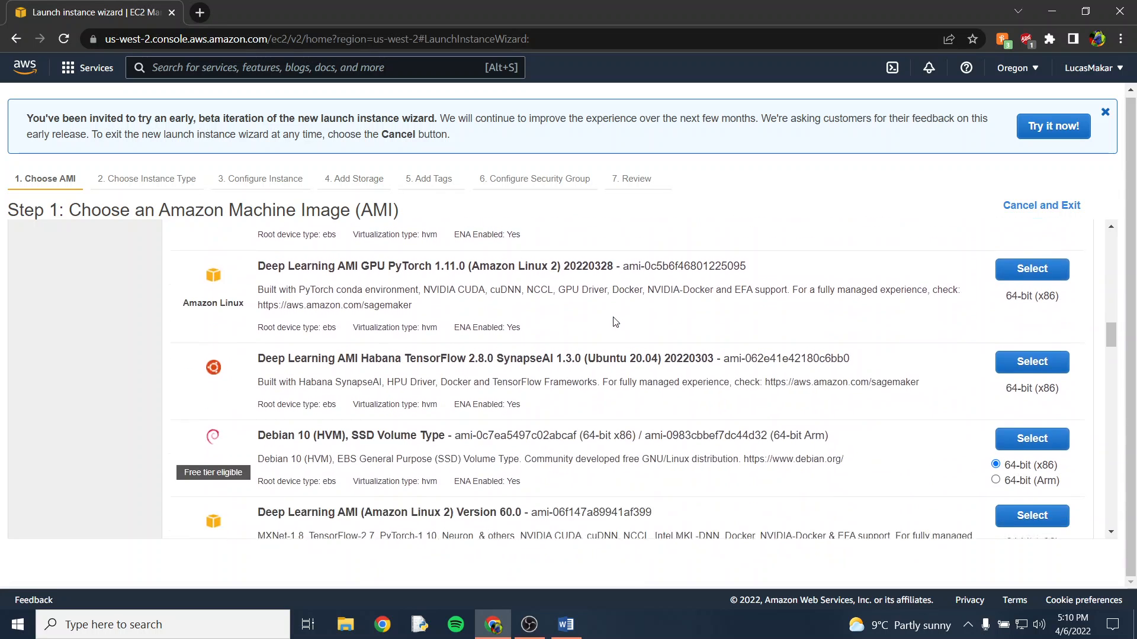
{"action": "scroll", "coordinate": [619, 316], "scroll_direction": "down", "scroll_amount": 10}
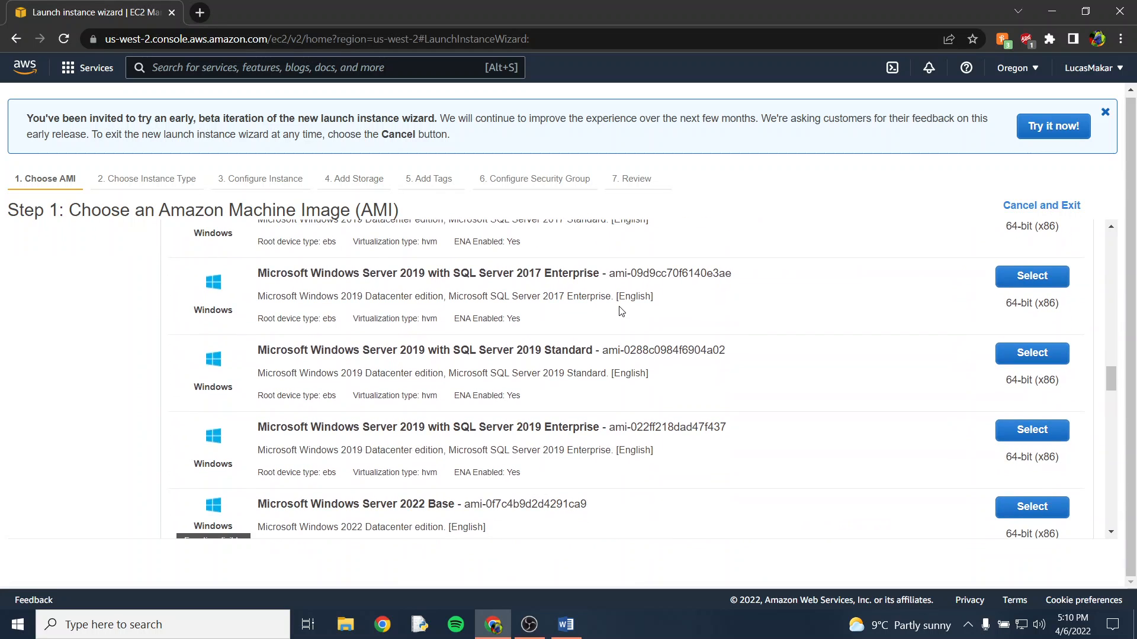
{"action": "scroll", "coordinate": [617, 303], "scroll_direction": "down", "scroll_amount": 3}
{"action": "scroll", "coordinate": [592, 352], "scroll_direction": "up", "scroll_amount": 1}
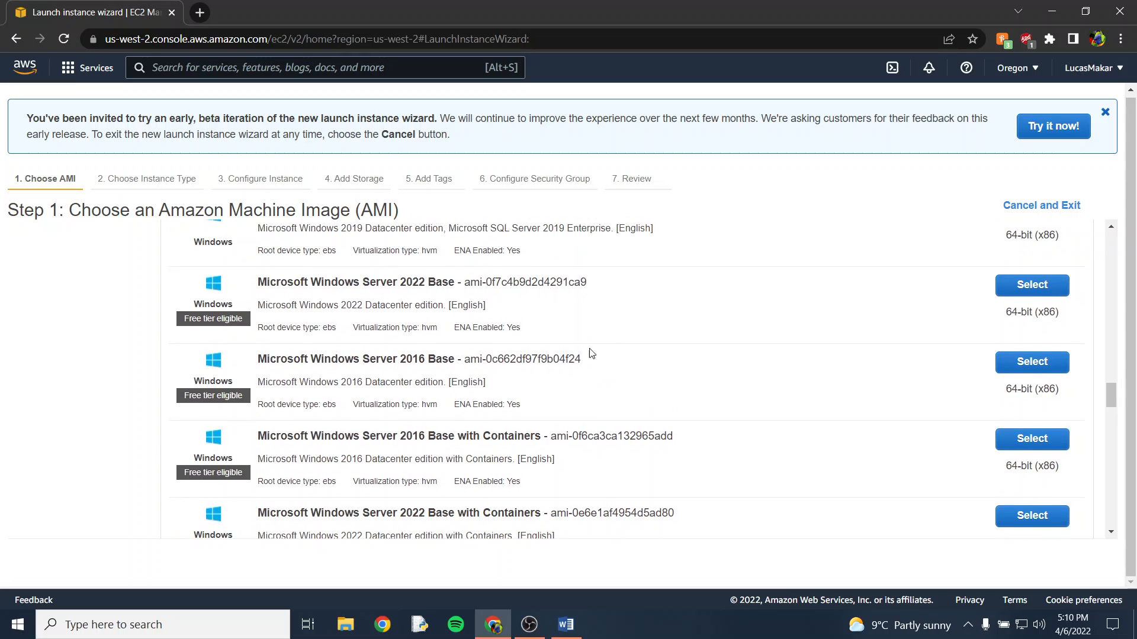
{"action": "scroll", "coordinate": [429, 368], "scroll_direction": "down", "scroll_amount": 1}
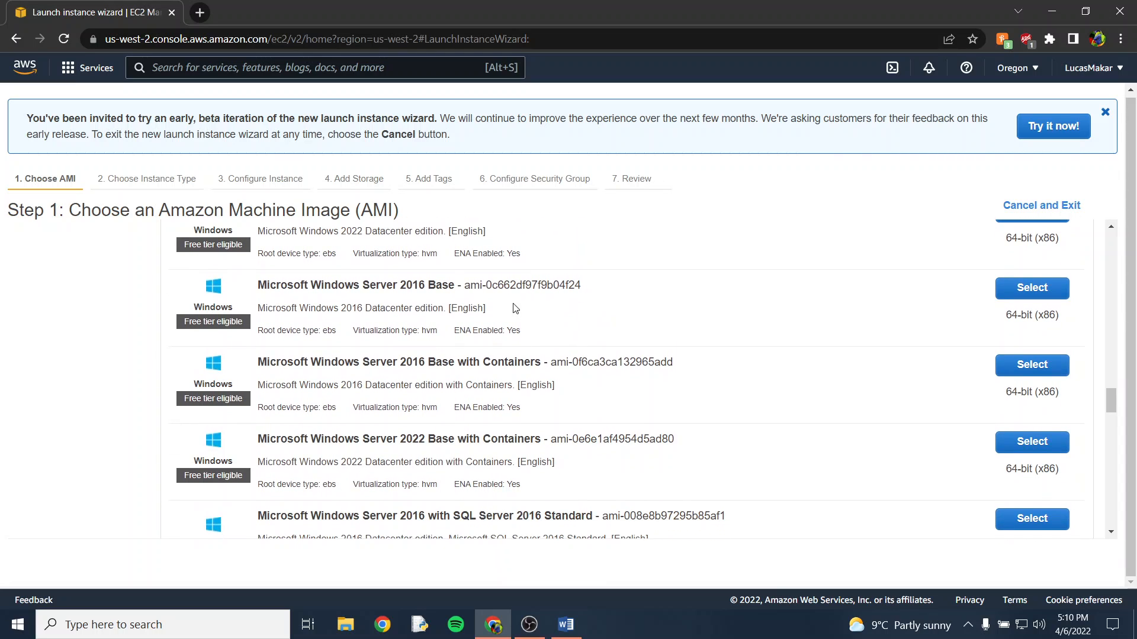
{"action": "left_click", "coordinate": [1025, 291]}
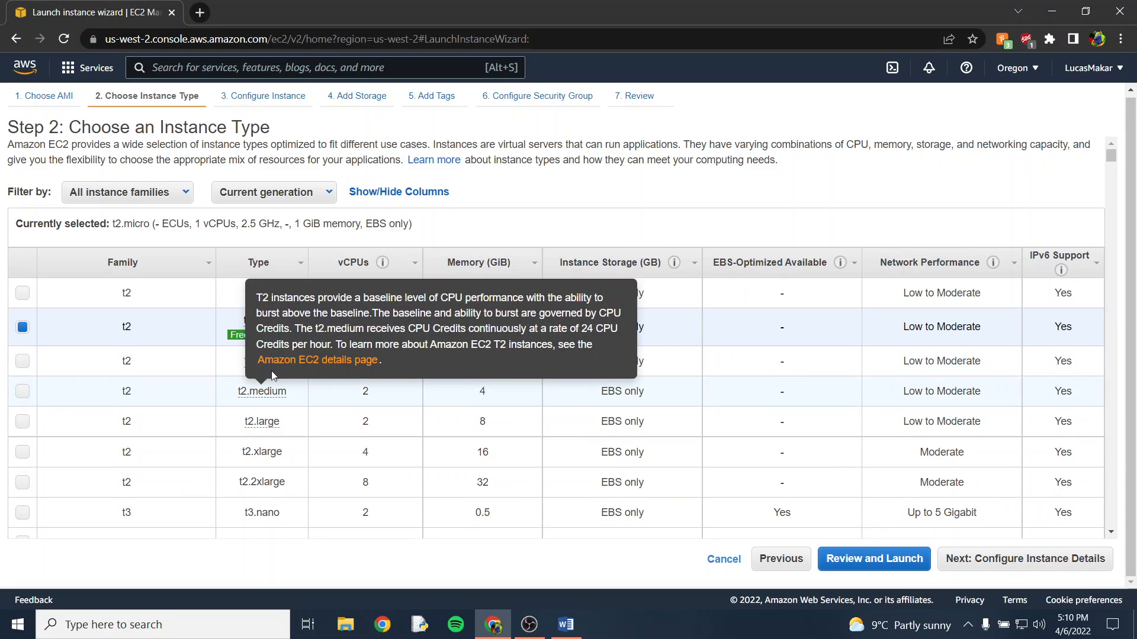
Keep the t2.micro instance type with the default instance details and storage, and review the launch summary
{"action": "mouse_move", "coordinate": [262, 320]}
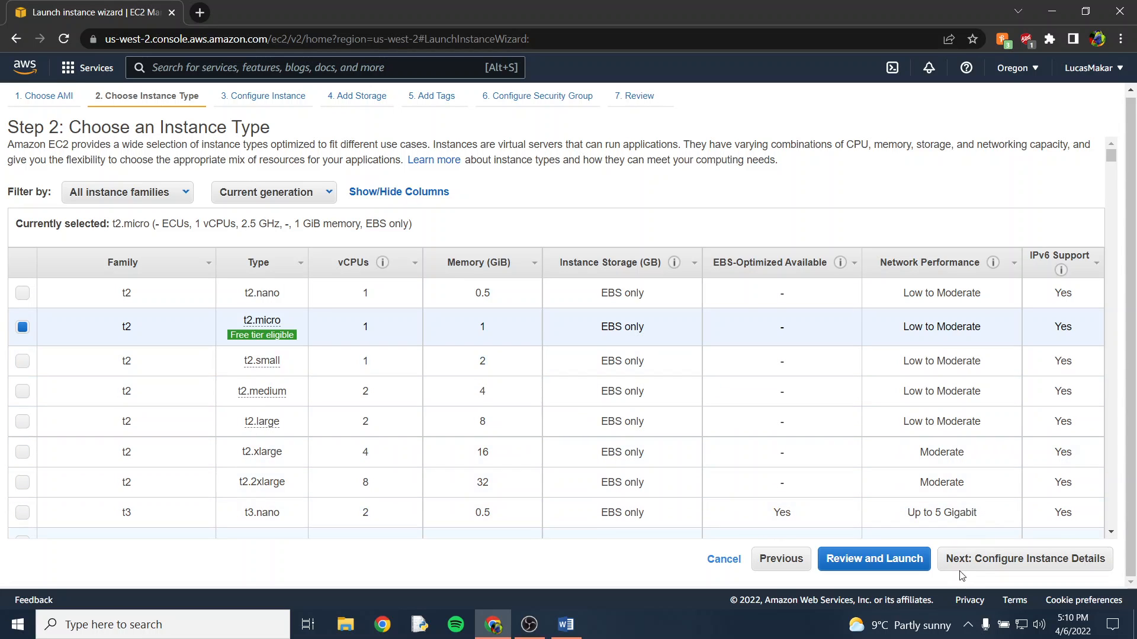
{"action": "left_click", "coordinate": [972, 561]}
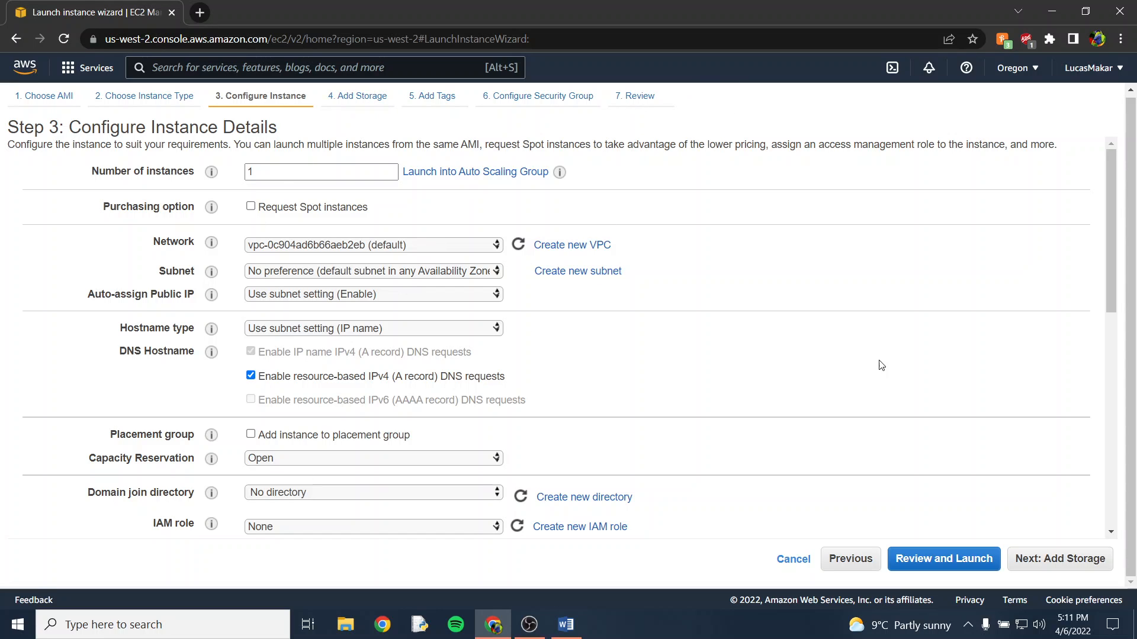
{"action": "left_click", "coordinate": [1037, 564]}
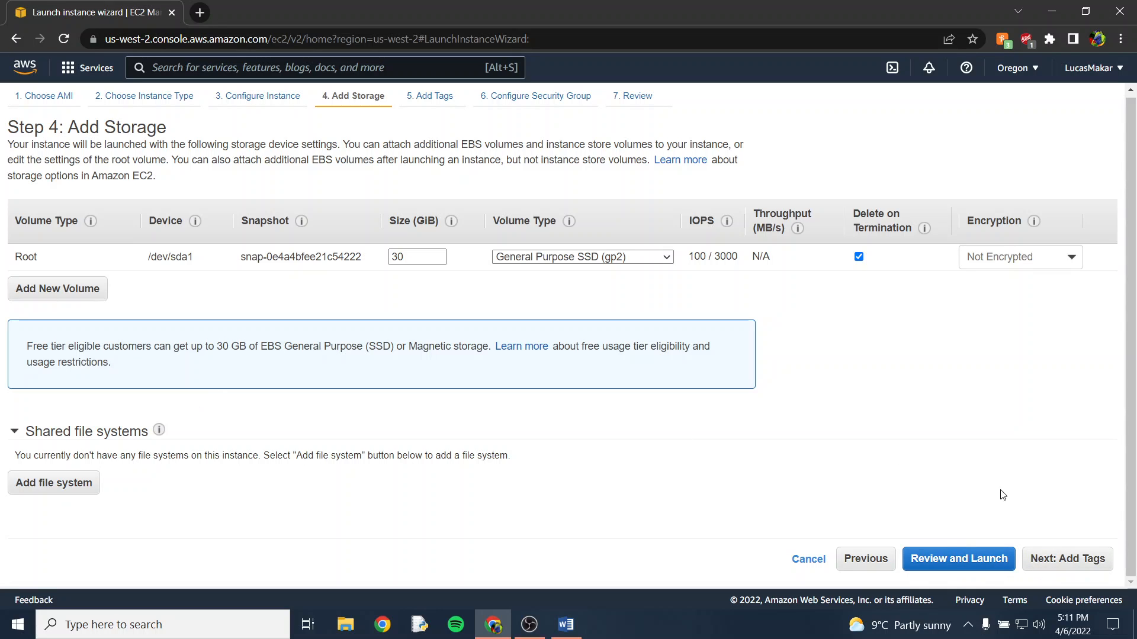
{"action": "left_click", "coordinate": [966, 556]}
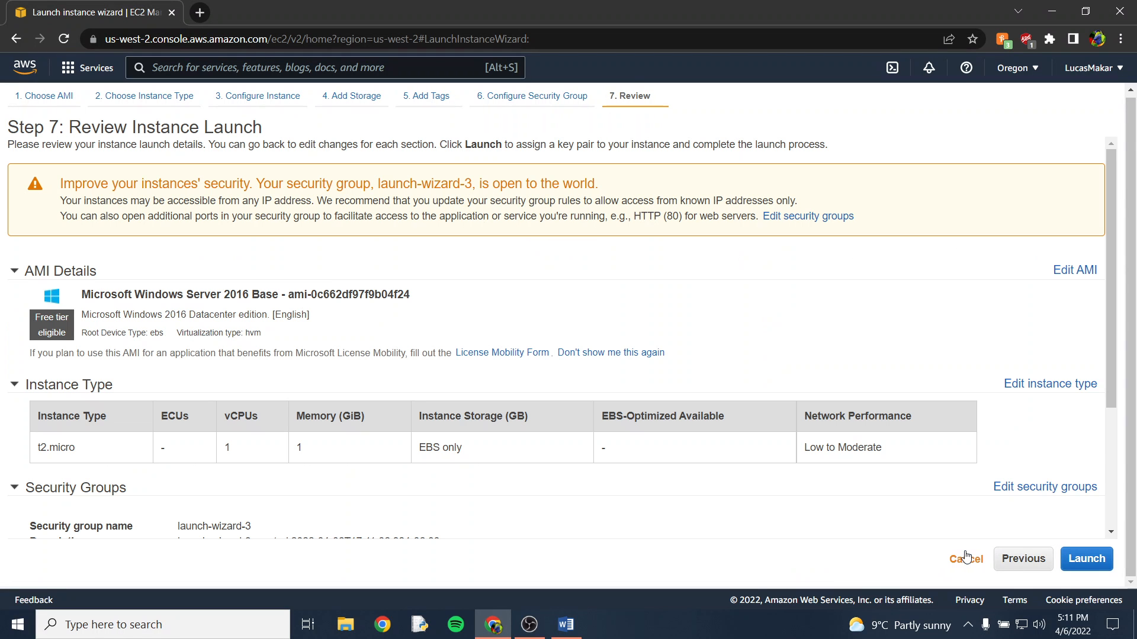
{"action": "scroll", "coordinate": [663, 269], "scroll_direction": "down", "scroll_amount": 1}
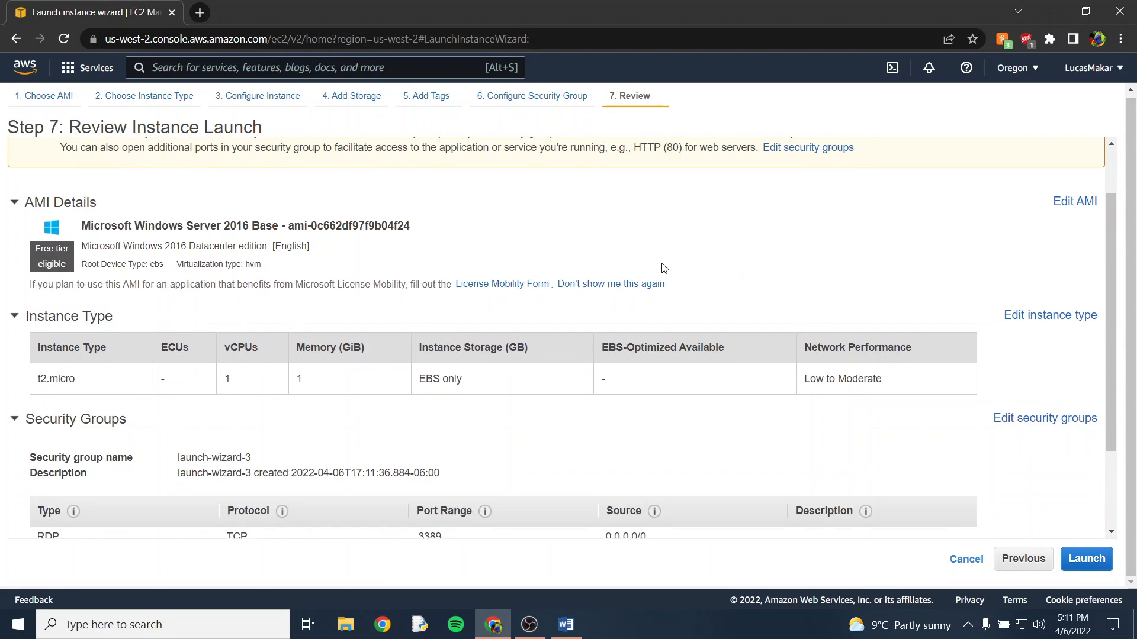
{"action": "scroll", "coordinate": [664, 269], "scroll_direction": "down", "scroll_amount": 1}
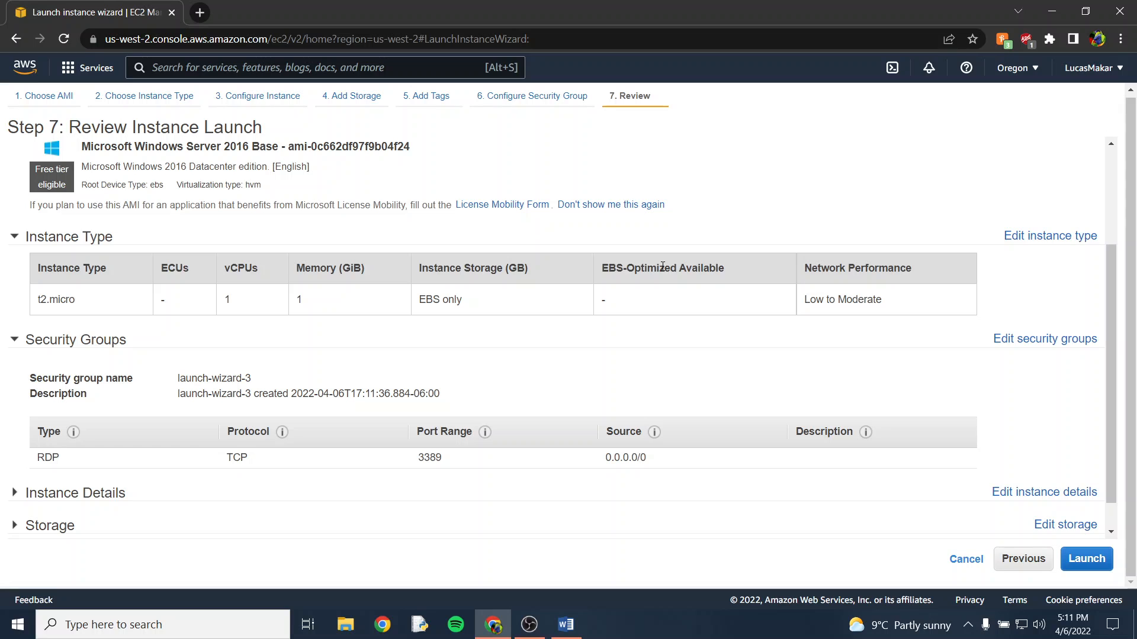
{"action": "scroll", "coordinate": [664, 267], "scroll_direction": "down", "scroll_amount": 1}
{"action": "scroll", "coordinate": [650, 309], "scroll_direction": "up", "scroll_amount": 3}
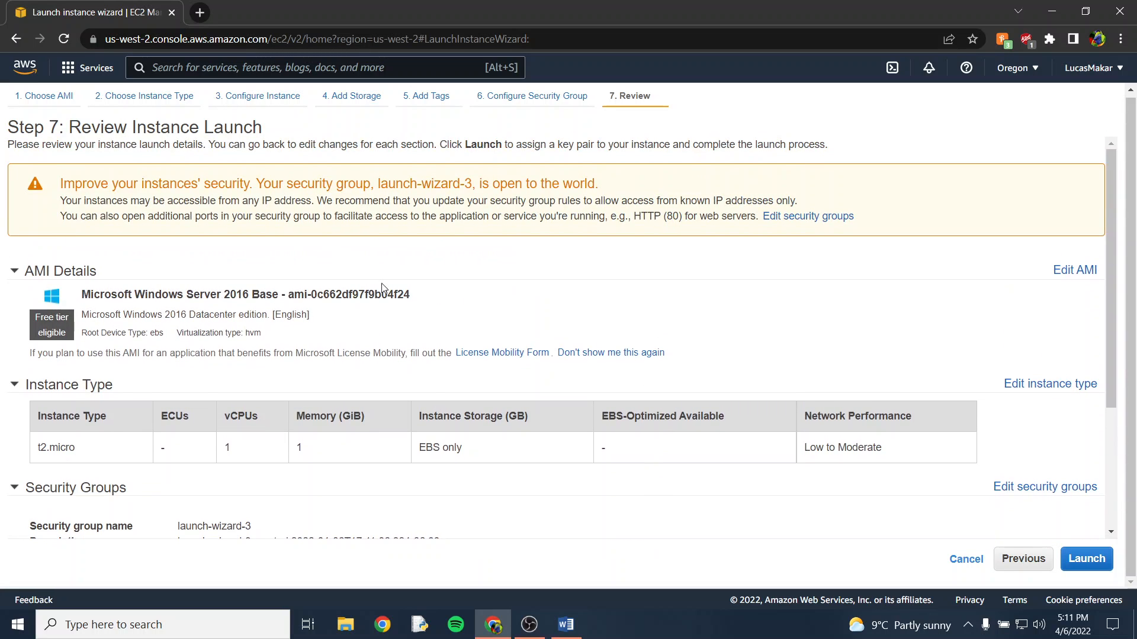
{"action": "scroll", "coordinate": [1060, 266], "scroll_direction": "down", "scroll_amount": 1}
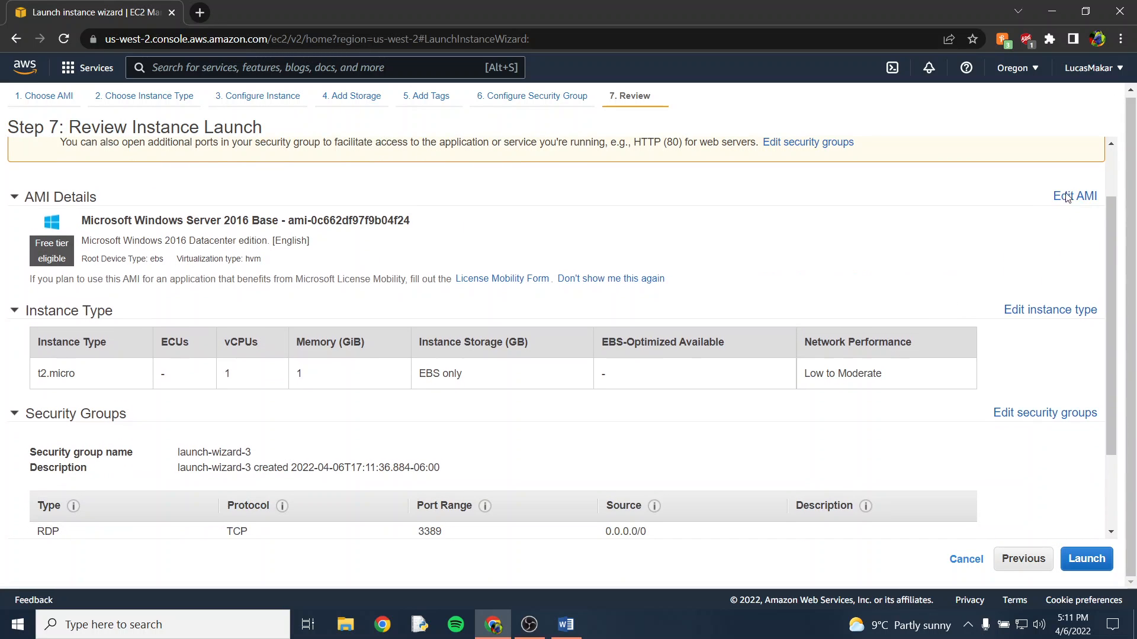
{"action": "scroll", "coordinate": [1048, 266], "scroll_direction": "down", "scroll_amount": 2}
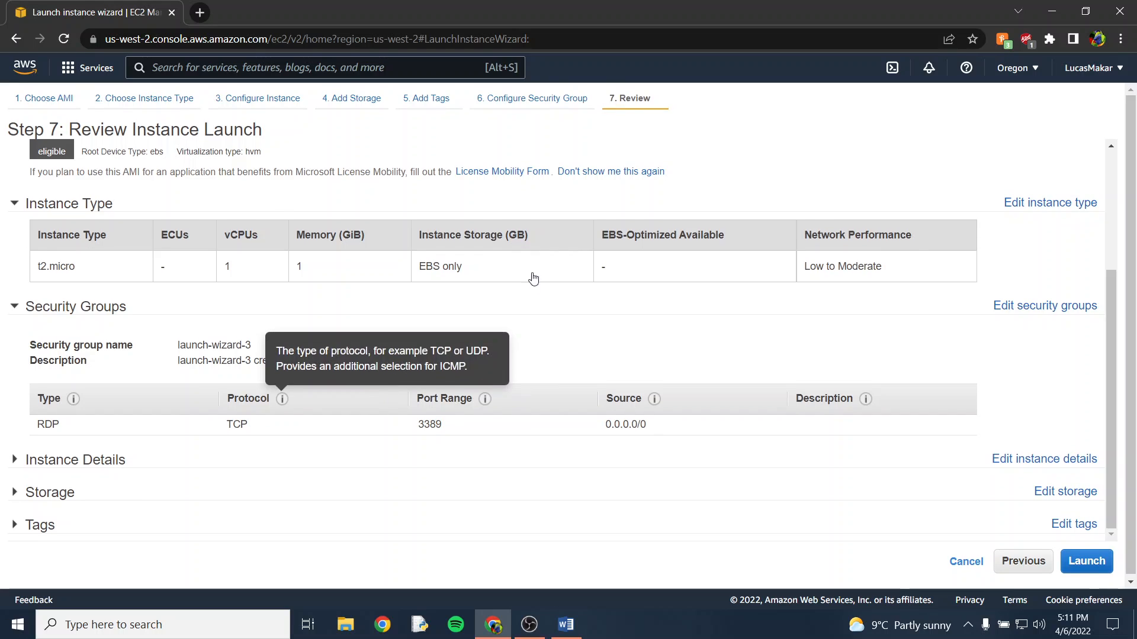
Launch the instance with a new RSA key pair named Keypair1, downloading its private key file
{"action": "left_click", "coordinate": [1086, 563]}
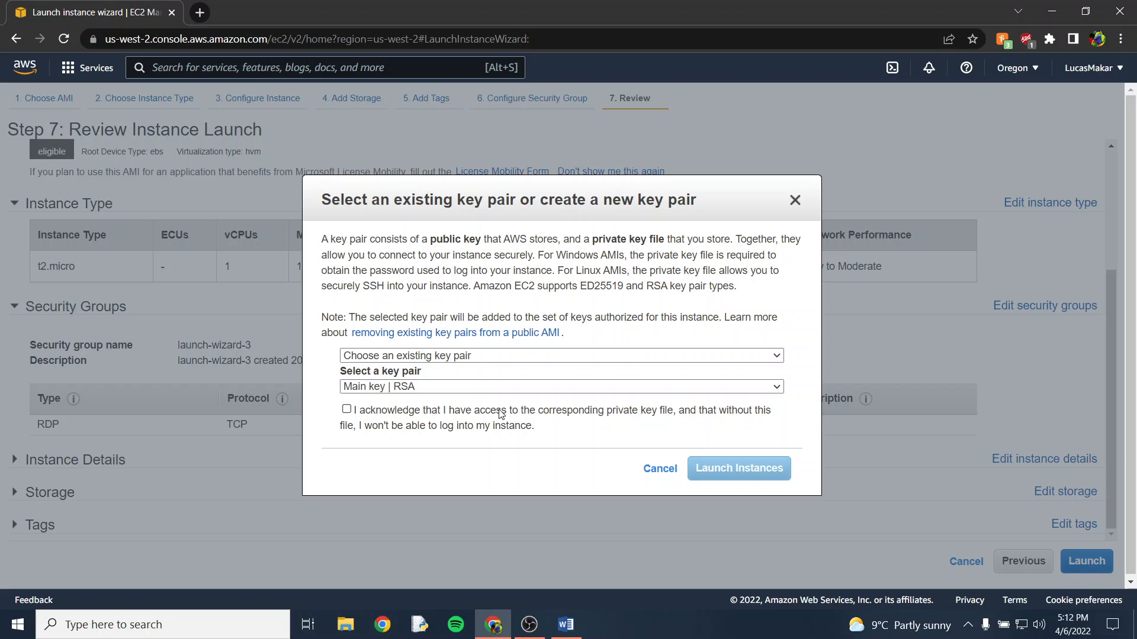
{"action": "left_click", "coordinate": [504, 357]}
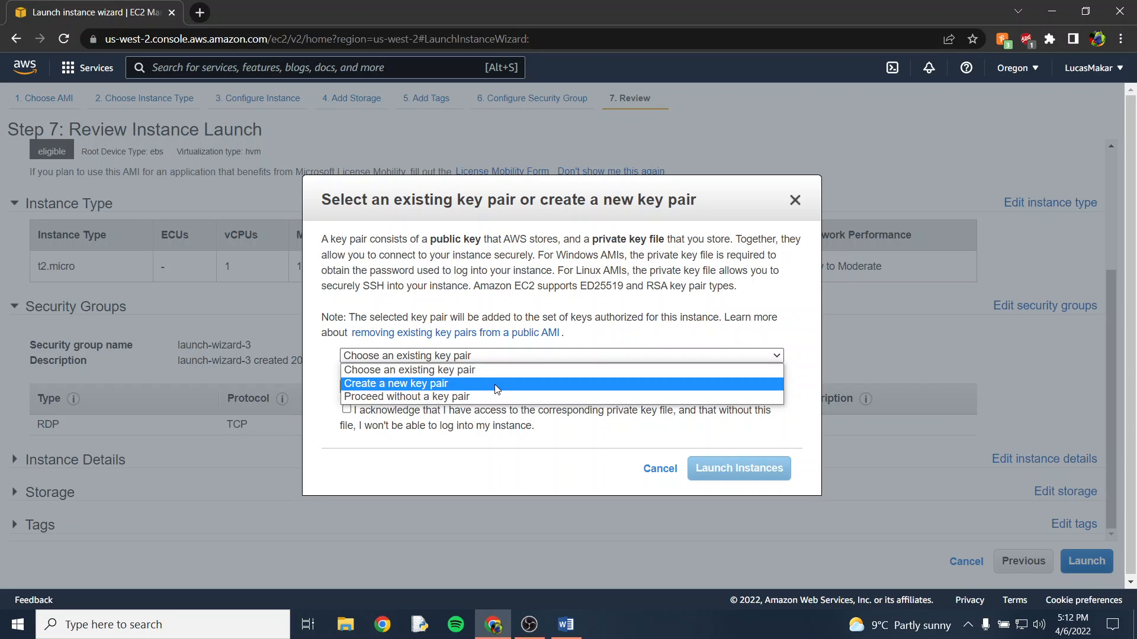
{"action": "left_click", "coordinate": [497, 389]}
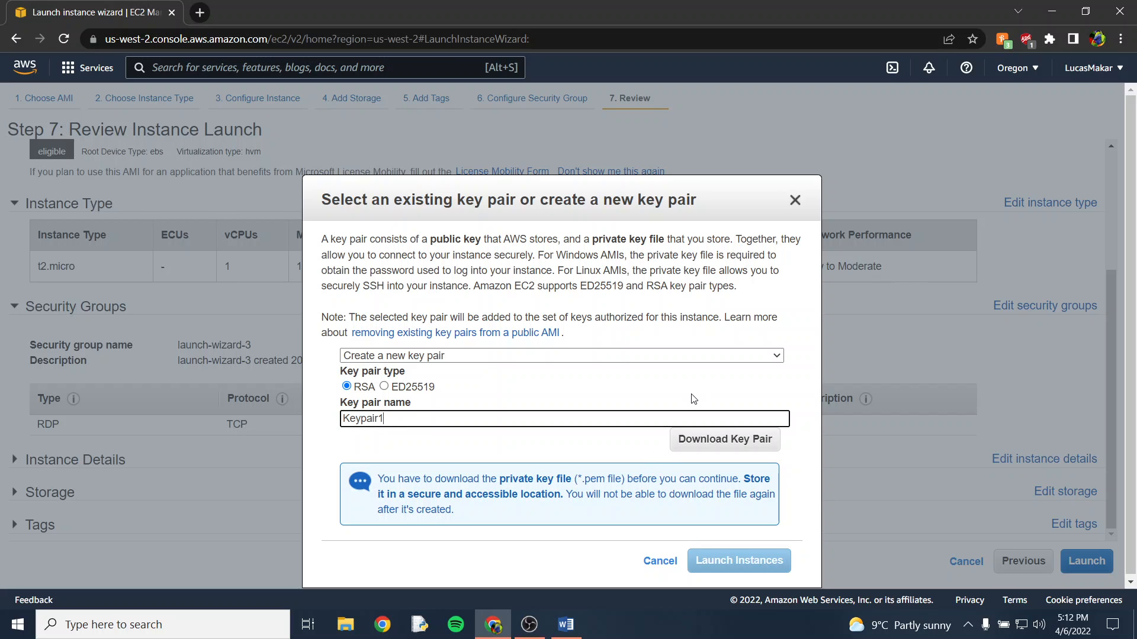
{"action": "left_click", "coordinate": [714, 441]}
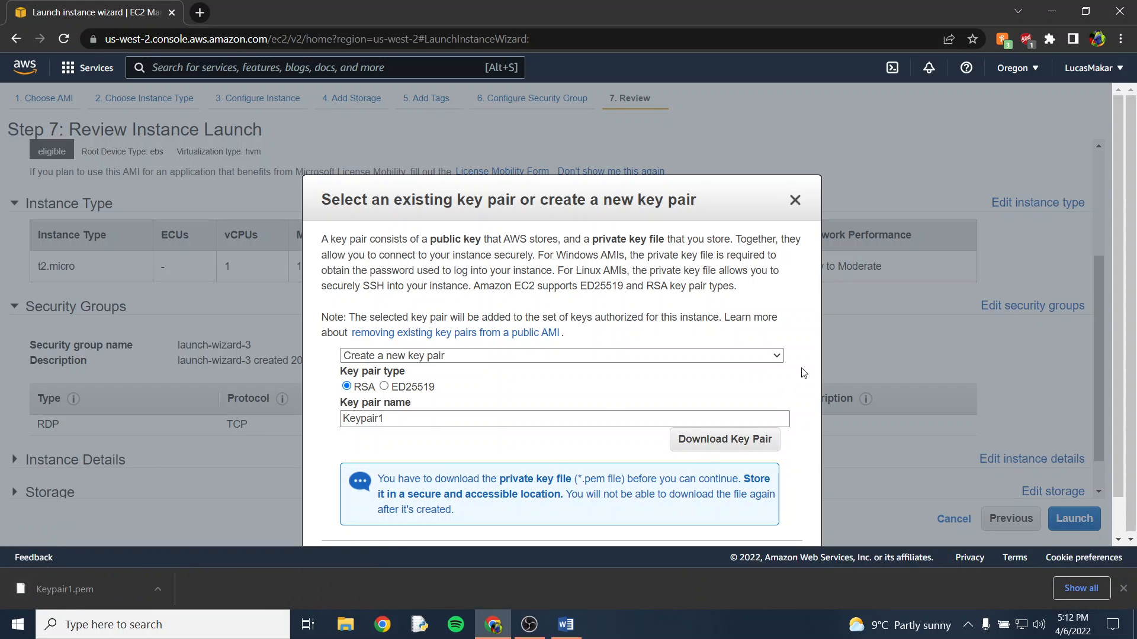
{"action": "left_click", "coordinate": [1121, 589]}
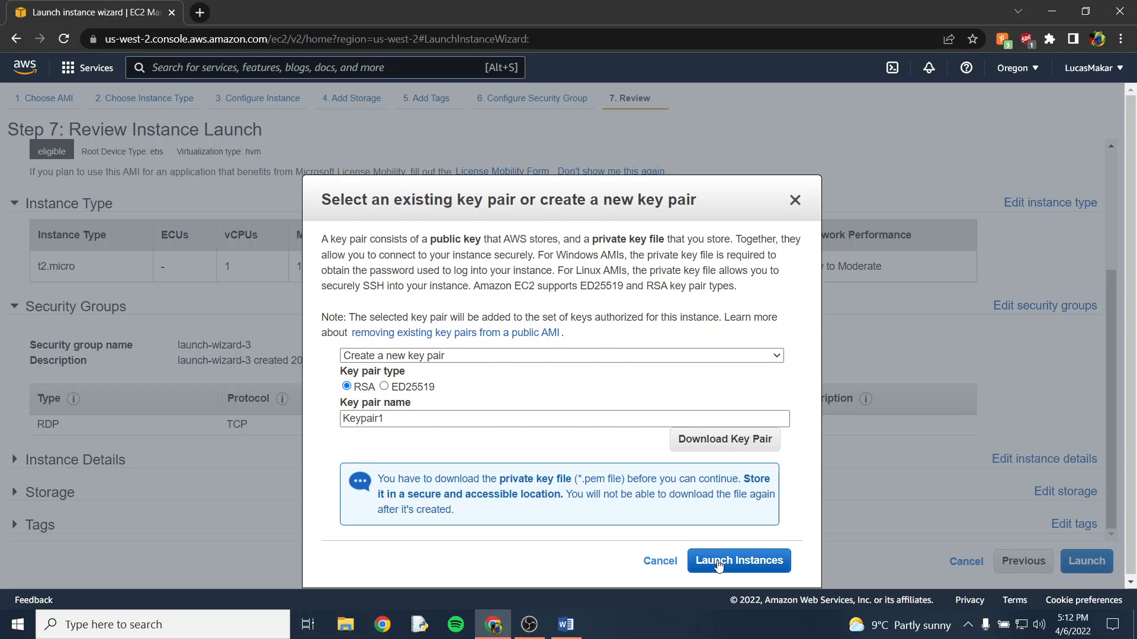
{"action": "left_click", "coordinate": [713, 565]}
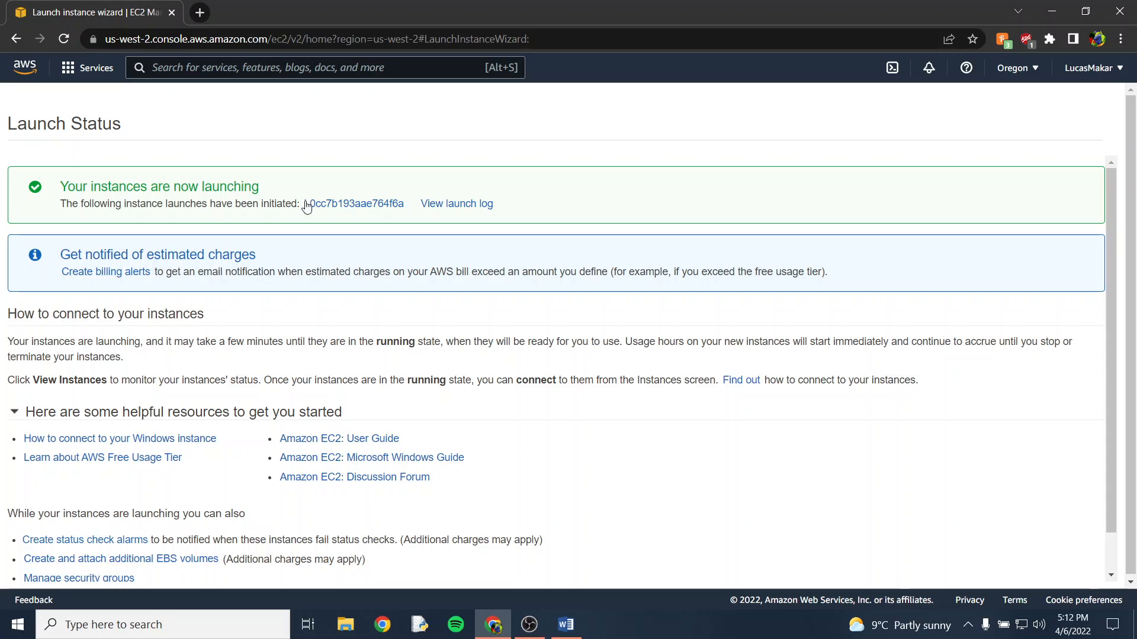
Open the newly launched instance and download its remote desktop file from the RDP client connection options
{"action": "left_click", "coordinate": [342, 206]}
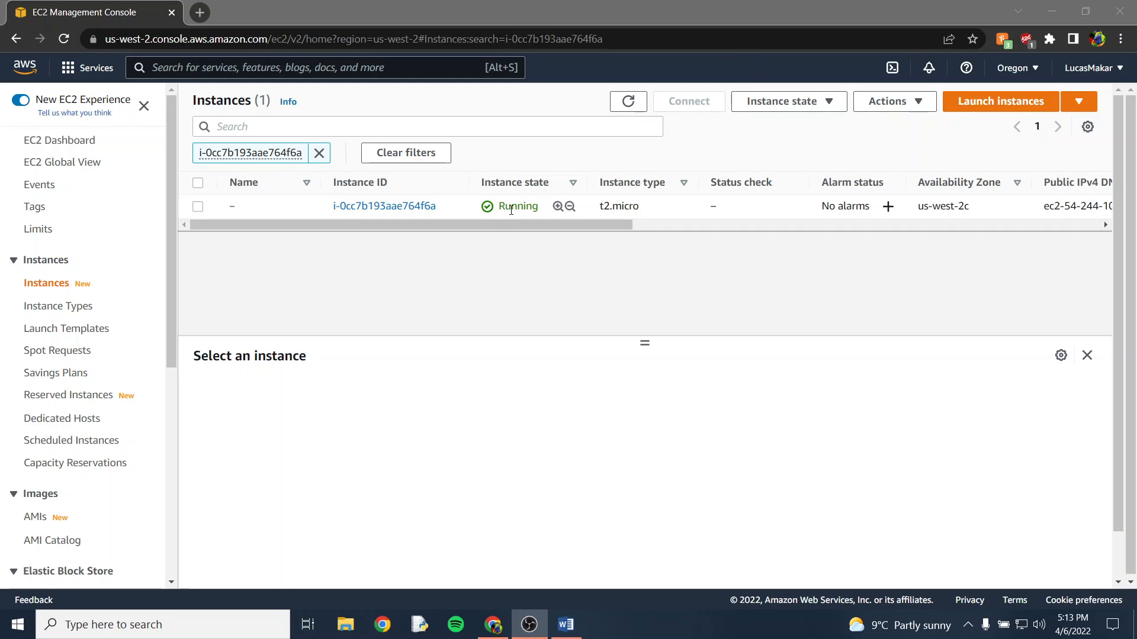
{"action": "left_click", "coordinate": [360, 207]}
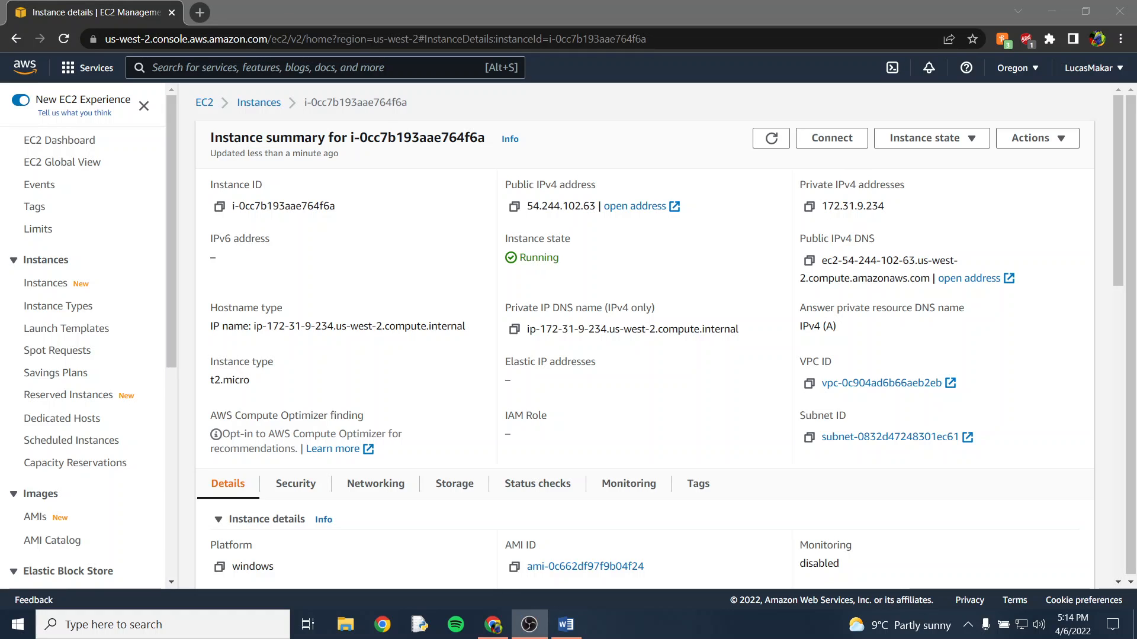
{"action": "left_click", "coordinate": [832, 138]}
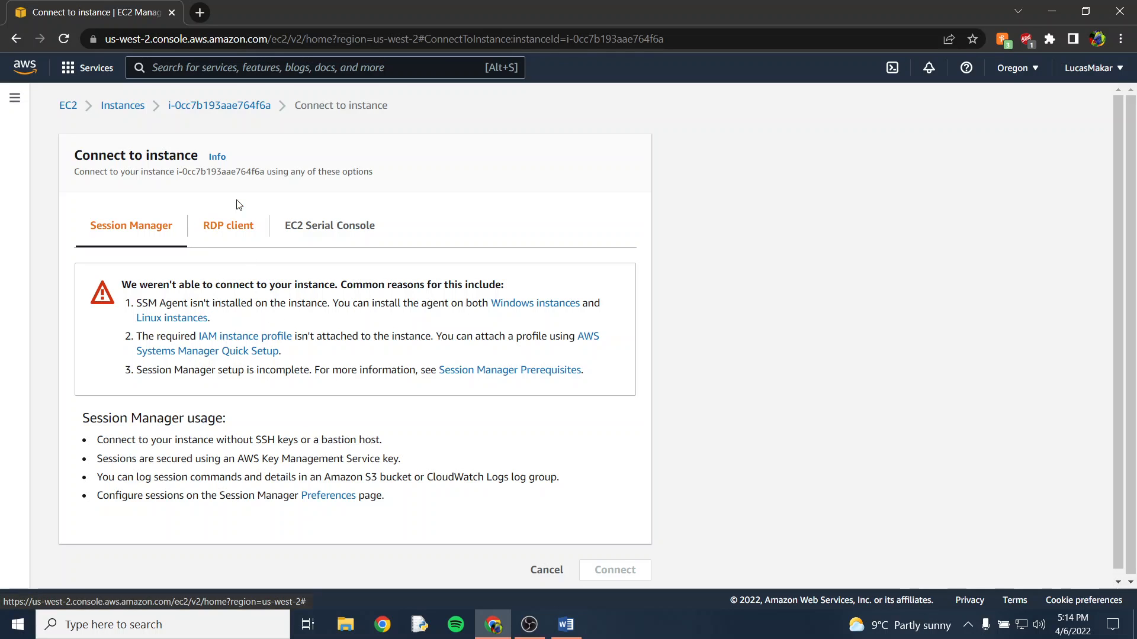
{"action": "left_click", "coordinate": [233, 232]}
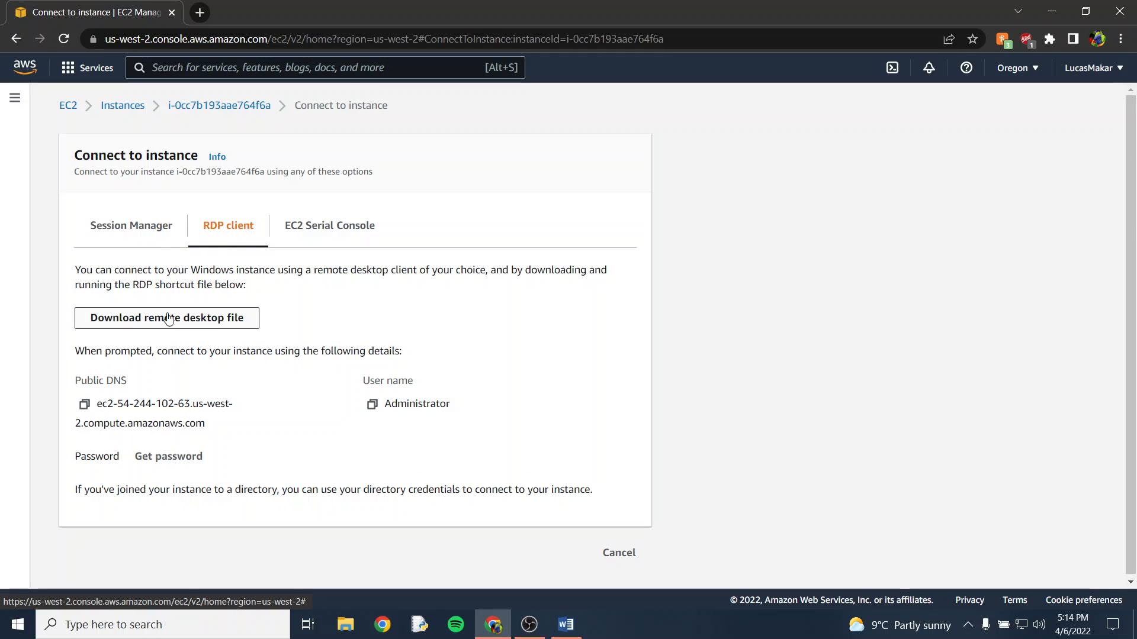
{"action": "left_click", "coordinate": [206, 321]}
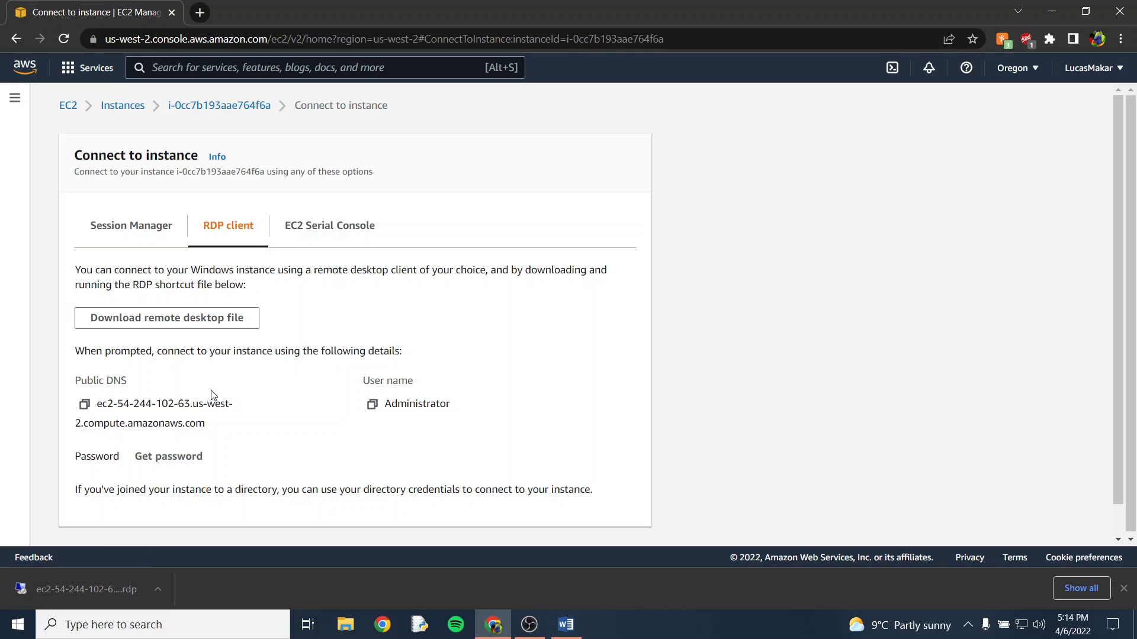
Decrypt the instance's Windows administrator password using the Keypair1.pem private key file and copy the decrypted password
{"action": "left_click", "coordinate": [186, 461]}
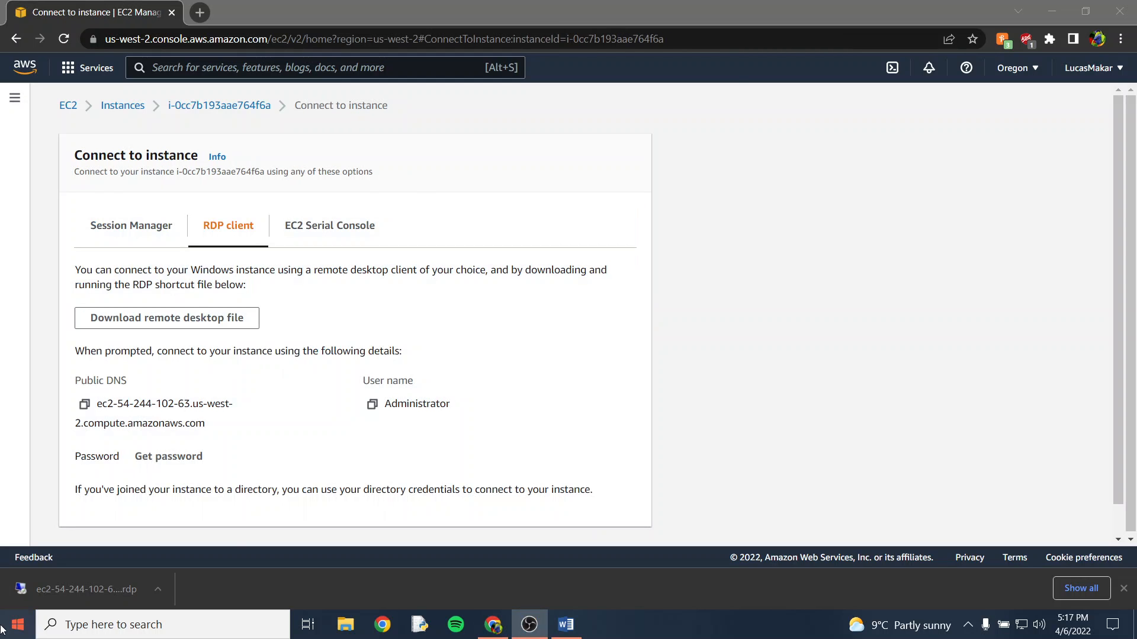
{"action": "left_click", "coordinate": [170, 457]}
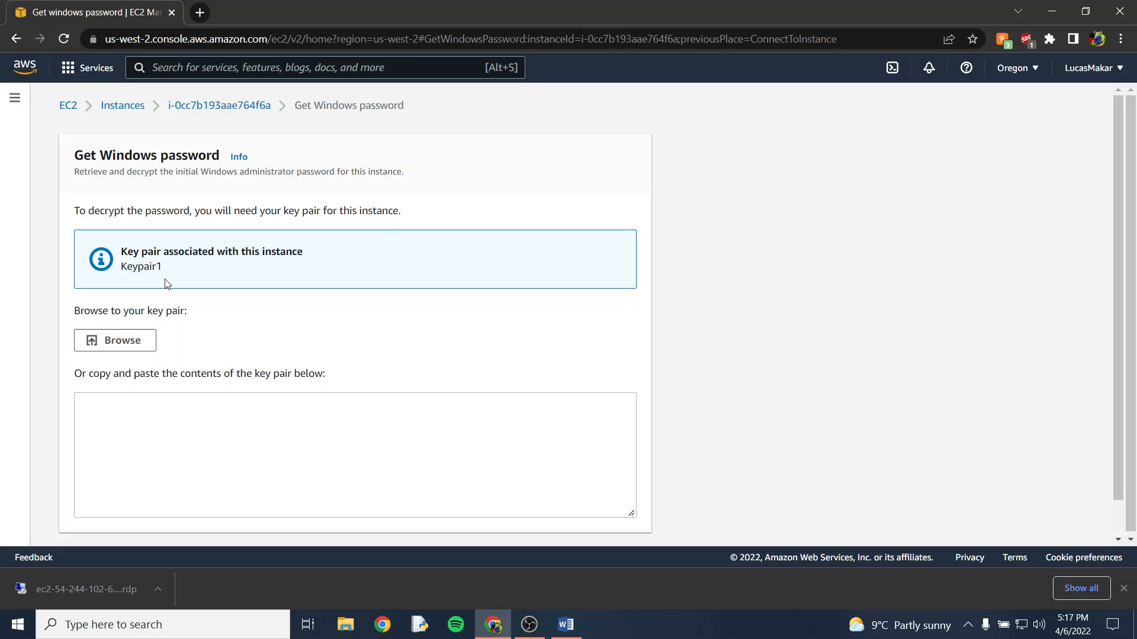
{"action": "left_click", "coordinate": [123, 348]}
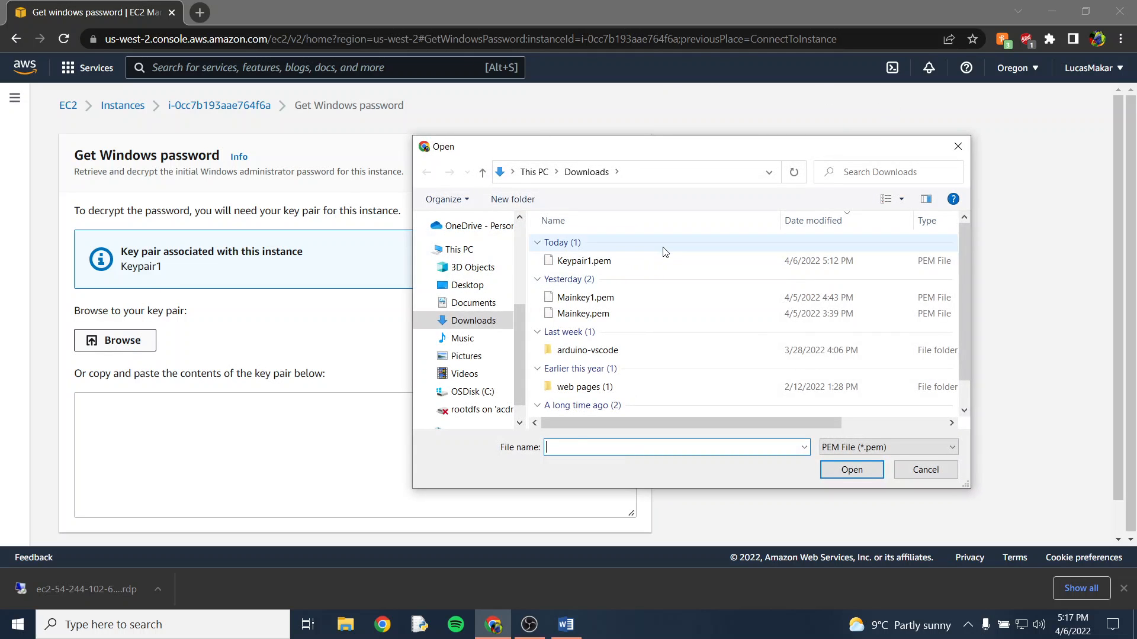
{"action": "left_click", "coordinate": [663, 261]}
{"action": "left_click", "coordinate": [853, 471]}
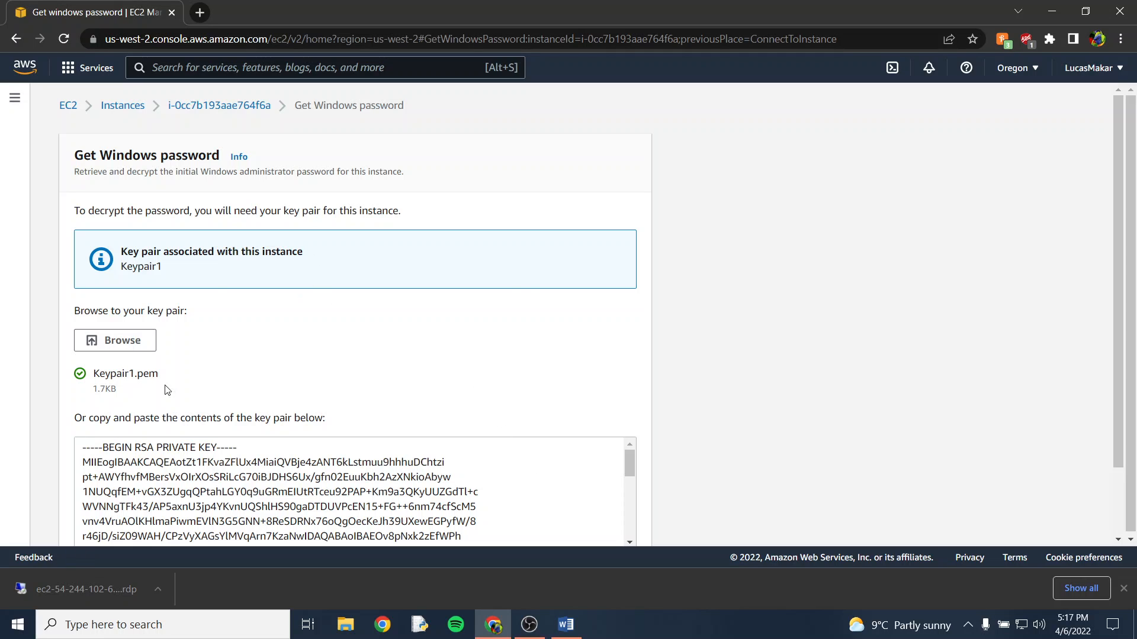
{"action": "scroll", "coordinate": [652, 262], "scroll_direction": "down", "scroll_amount": 2}
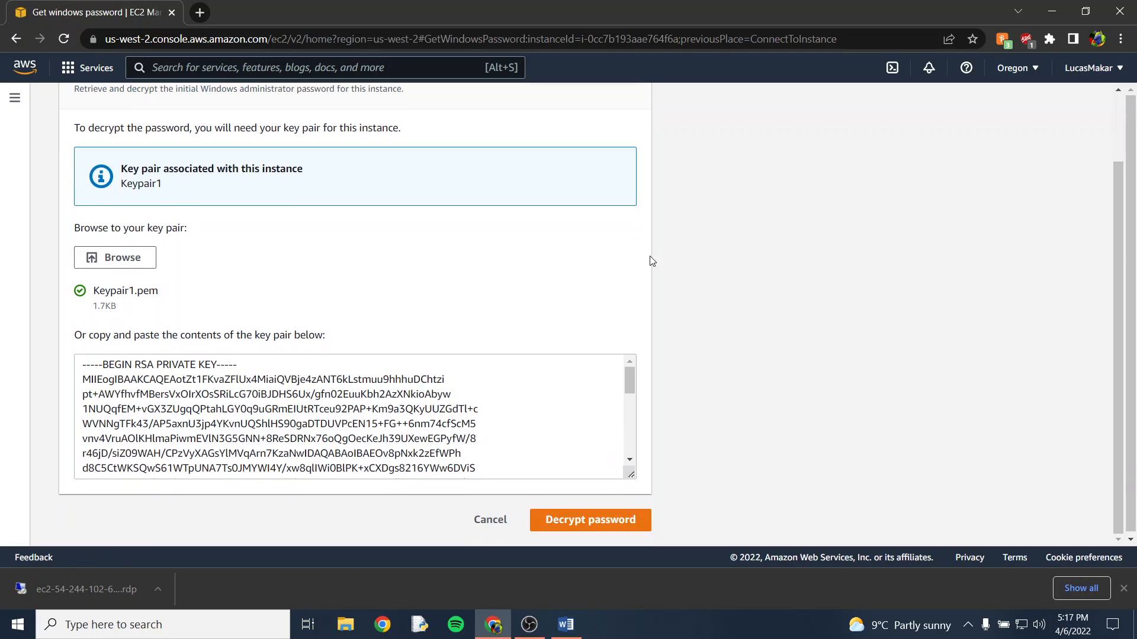
{"action": "left_click", "coordinate": [600, 524]}
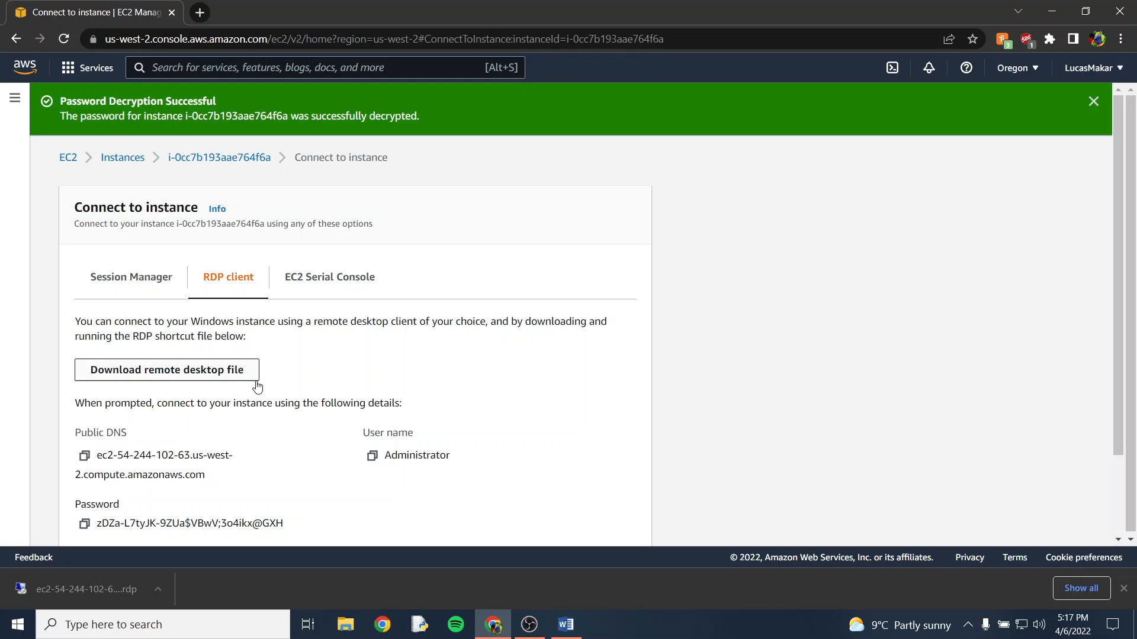
{"action": "scroll", "coordinate": [253, 391], "scroll_direction": "down", "scroll_amount": 2}
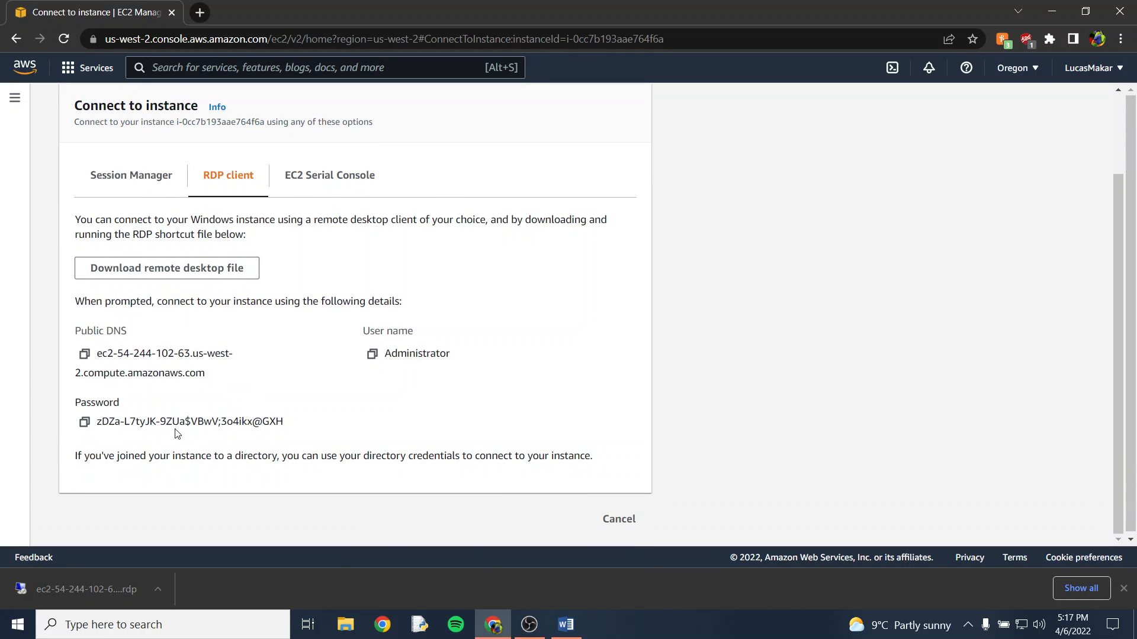
{"action": "left_click", "coordinate": [84, 421]}
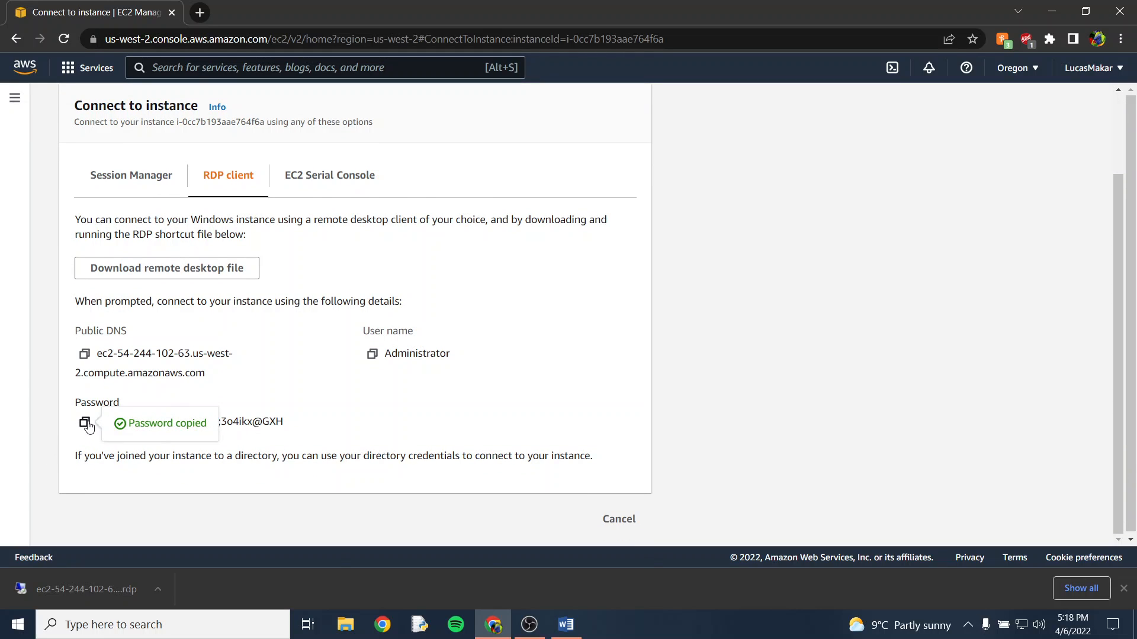
Connect to the instance with the downloaded RDP file, pasting the Administrator account password and accepting the publisher and certificate warnings
{"action": "left_click", "coordinate": [94, 580]}
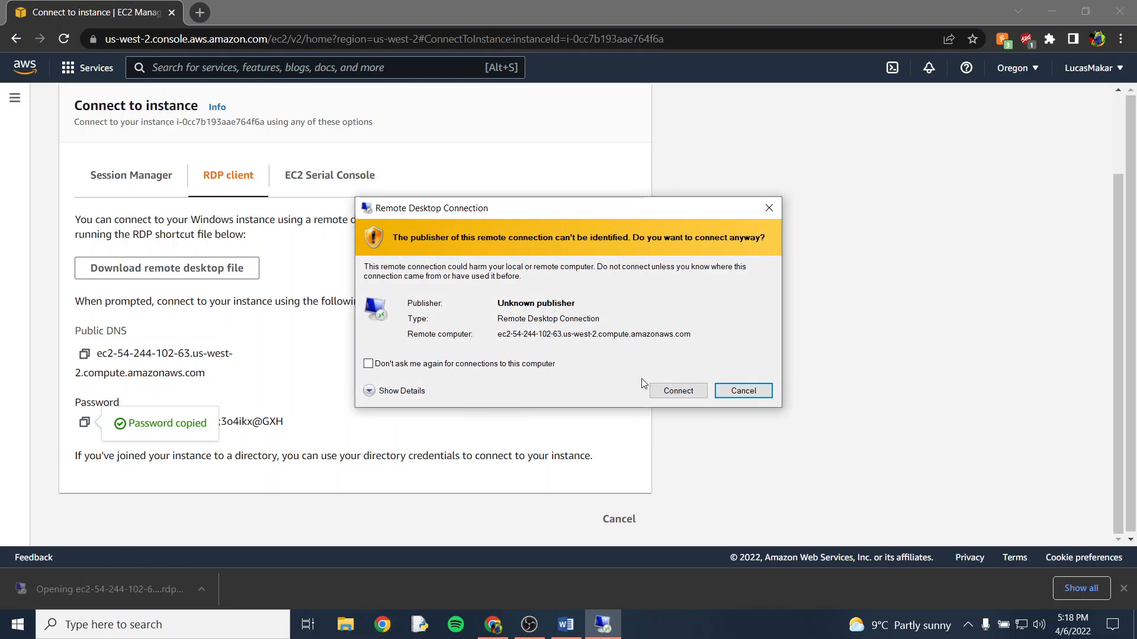
{"action": "left_click", "coordinate": [675, 390]}
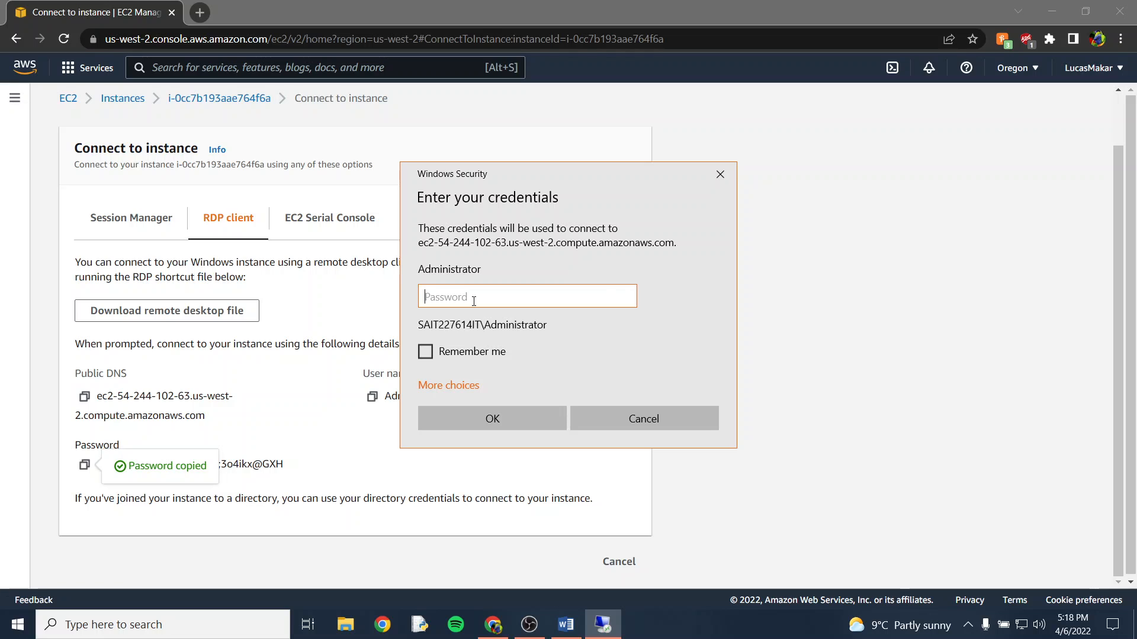
{"action": "key", "text": "ctrl+v"}
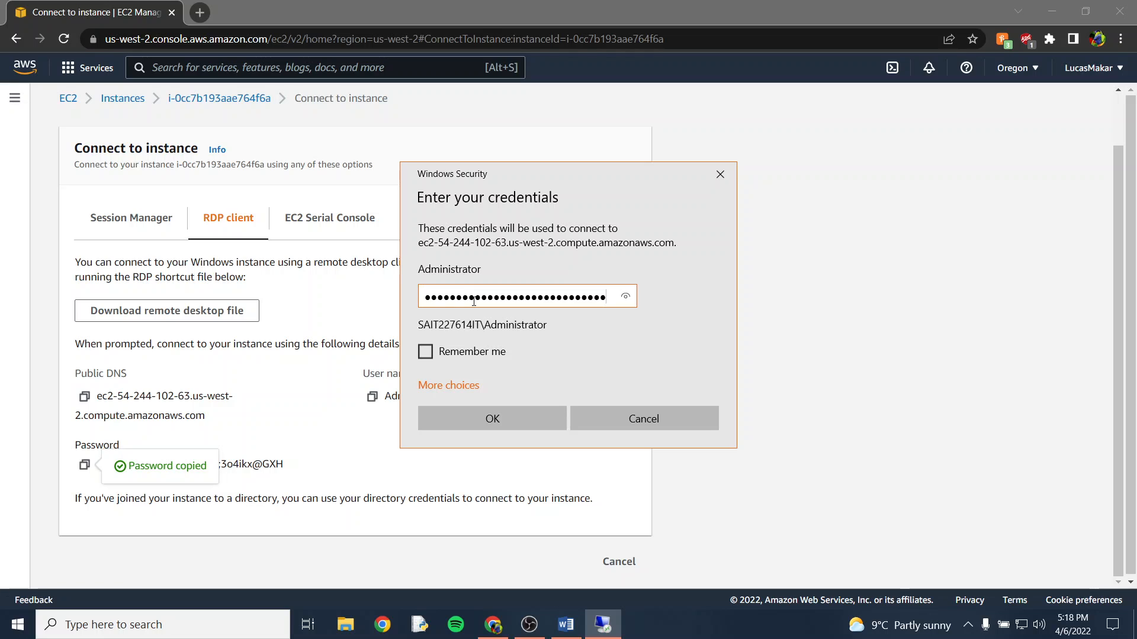
{"action": "left_click", "coordinate": [503, 420]}
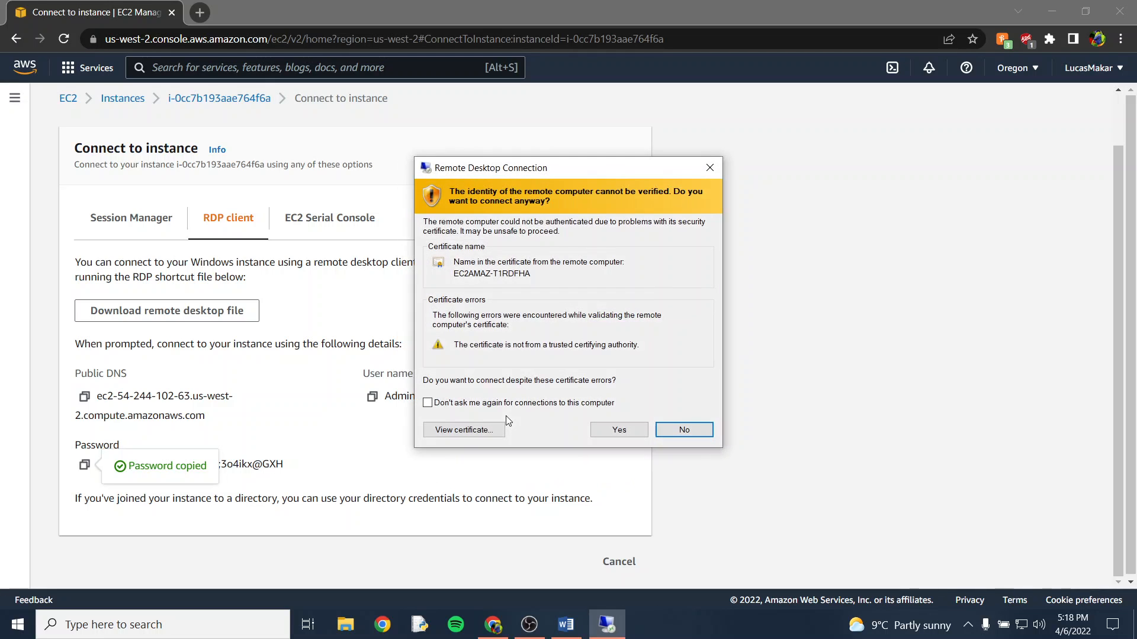
{"action": "left_click", "coordinate": [619, 431]}
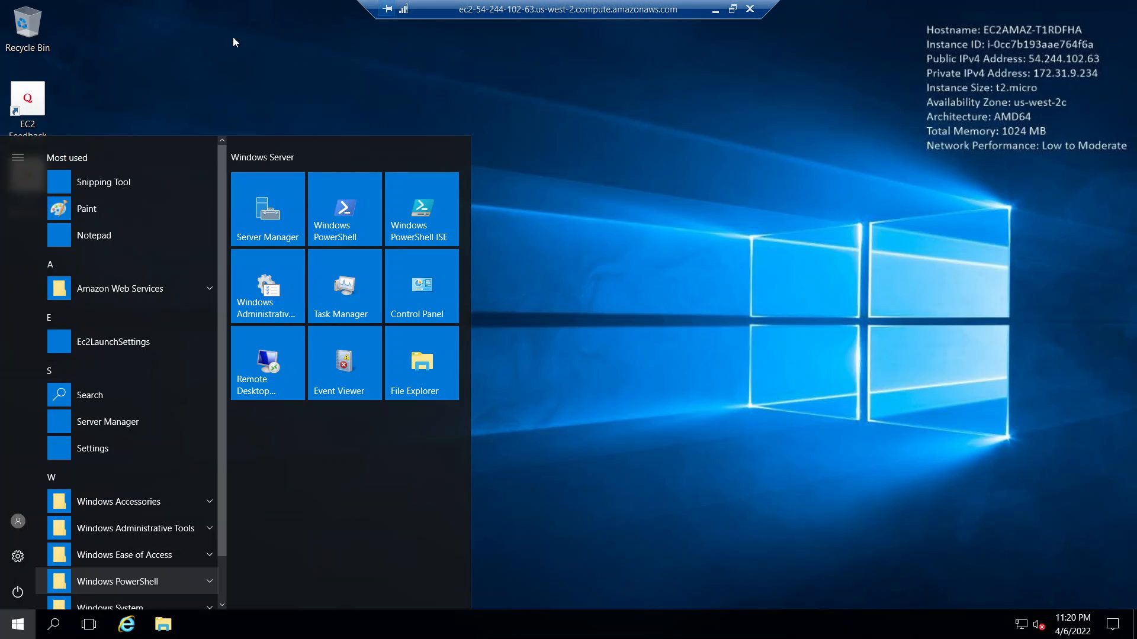
{"action": "left_click", "coordinate": [661, 202]}
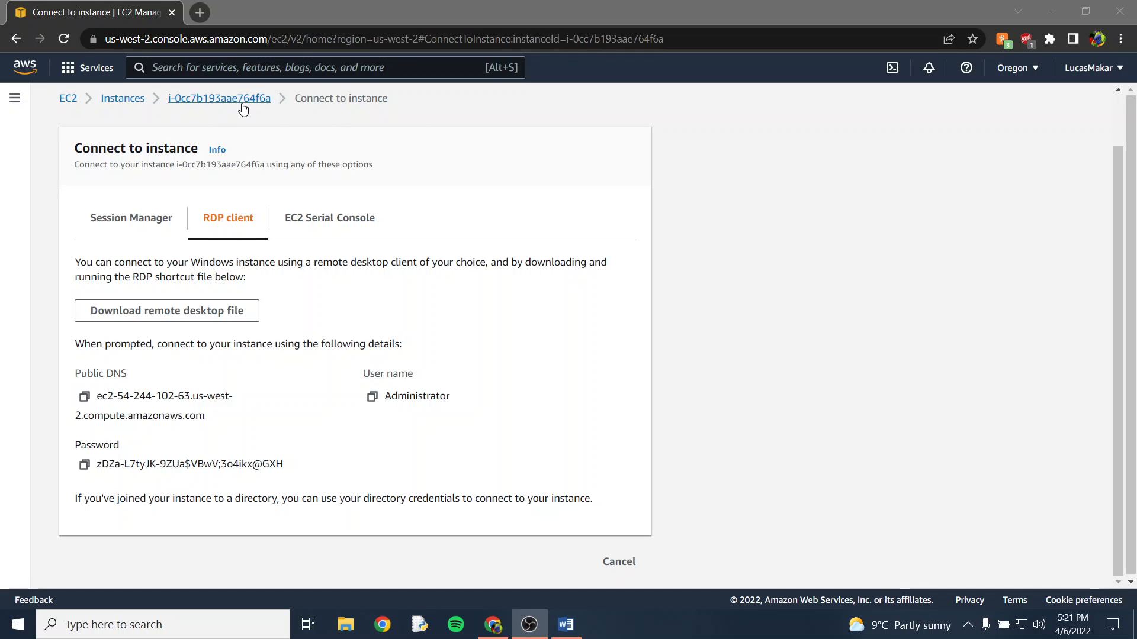
Return to the EC2 instances list and name the running instance "Windows Server"
{"action": "left_click", "coordinate": [199, 100]}
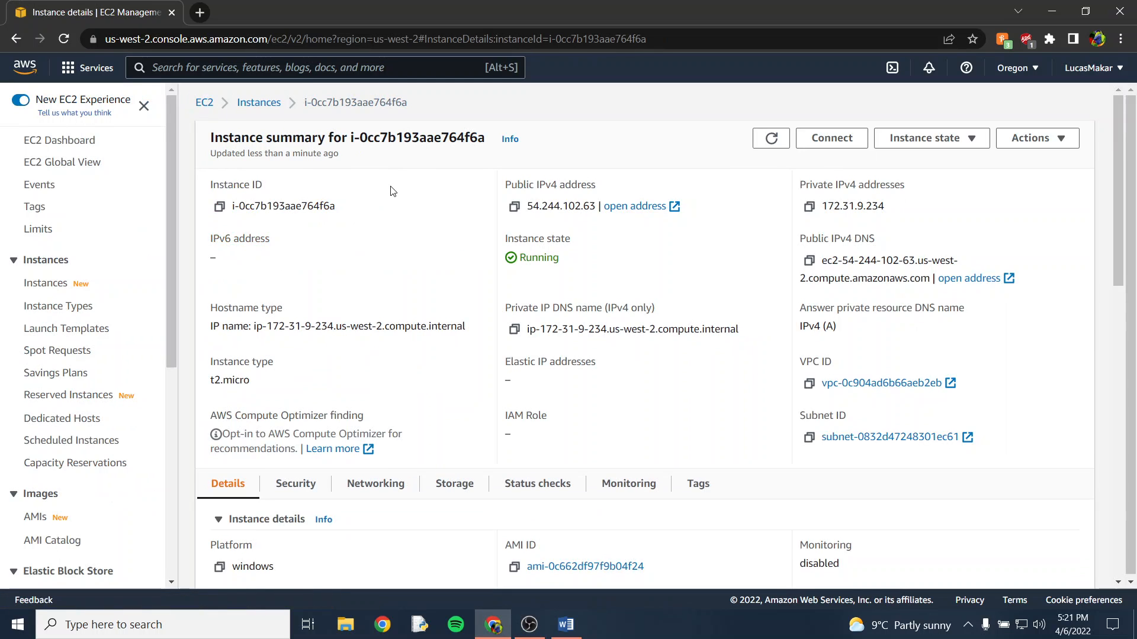
{"action": "left_click", "coordinate": [266, 112]}
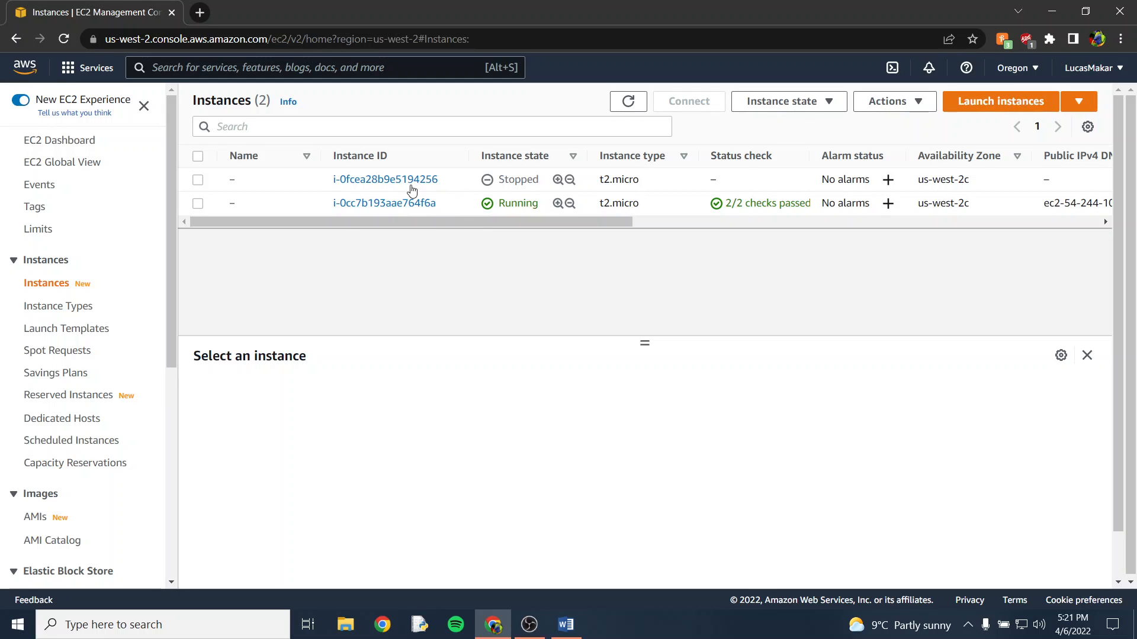
{"action": "left_click", "coordinate": [244, 203]}
{"action": "left_click", "coordinate": [298, 226]}
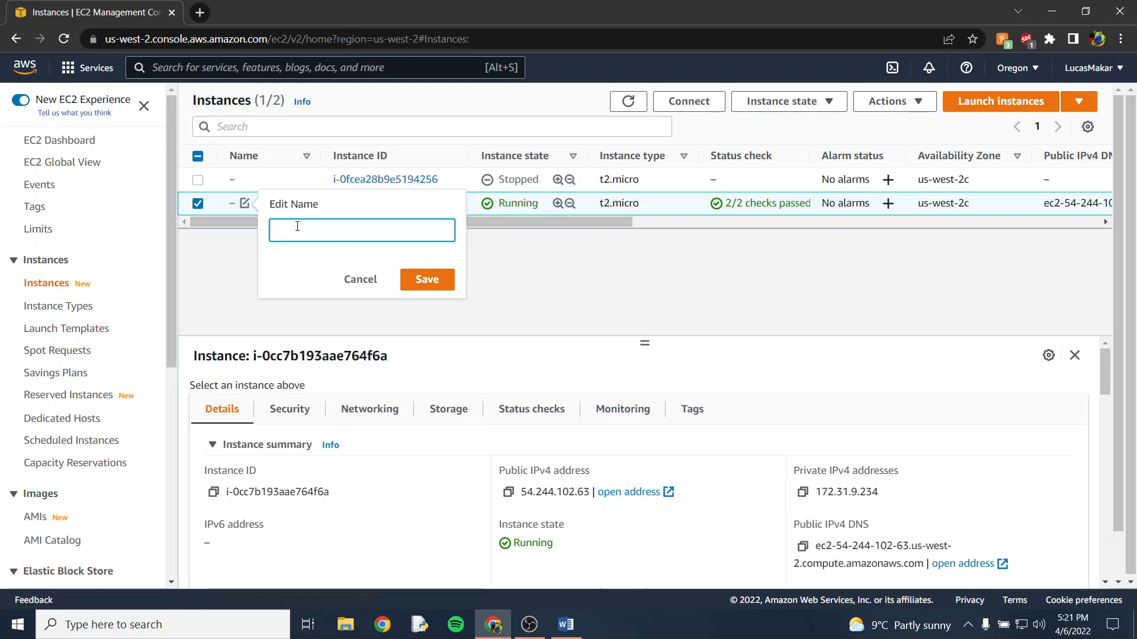
{"action": "type", "text": "Windows Server"}
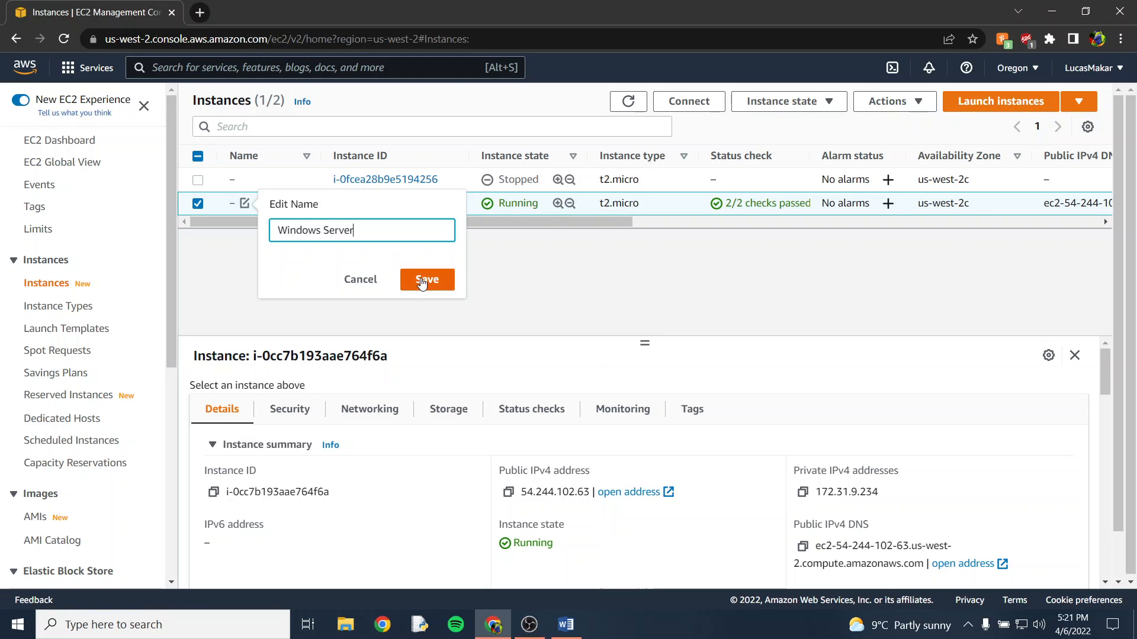
{"action": "left_click", "coordinate": [422, 282]}
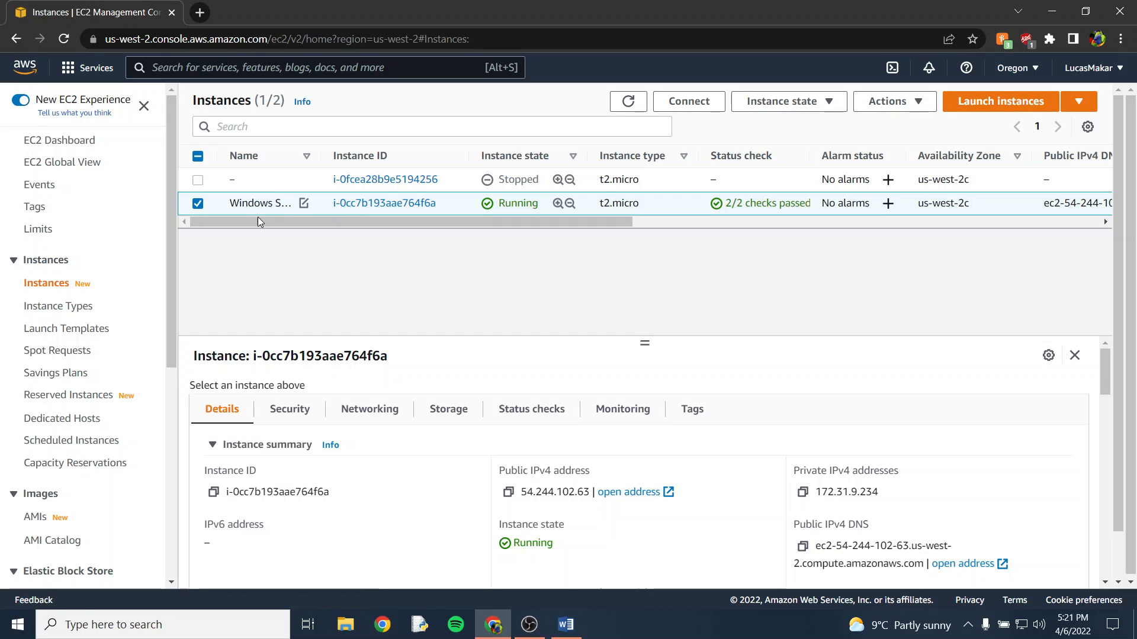
Open the Windows Server instance's summary and examine its instance details, including platform, AMI and key pair
{"action": "left_click", "coordinate": [360, 203]}
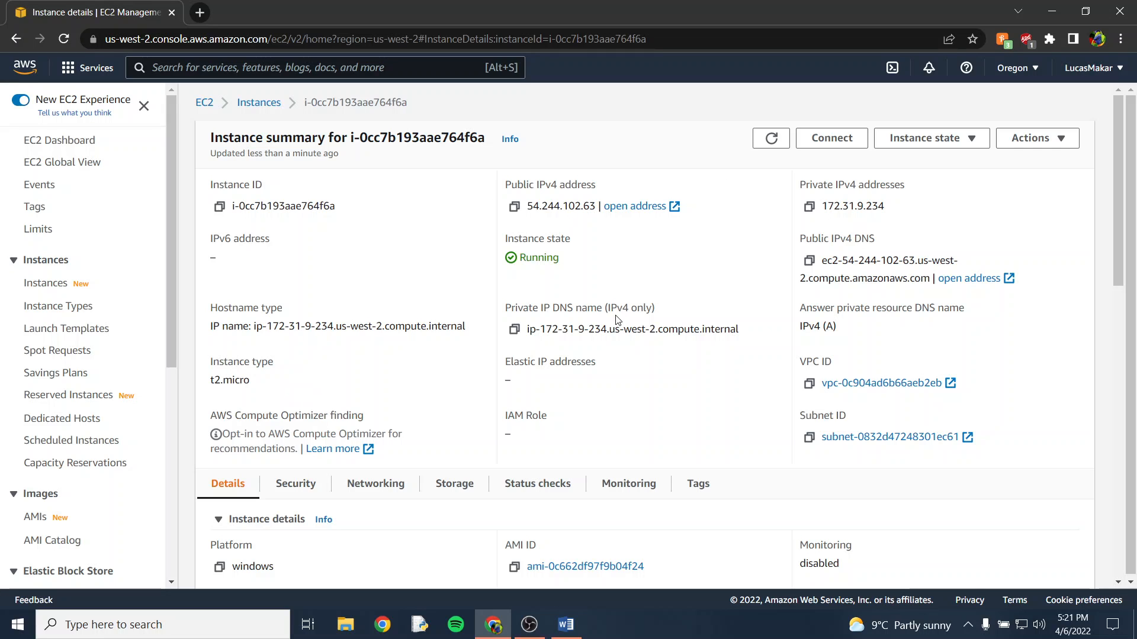
{"action": "scroll", "coordinate": [652, 243], "scroll_direction": "down", "scroll_amount": 3}
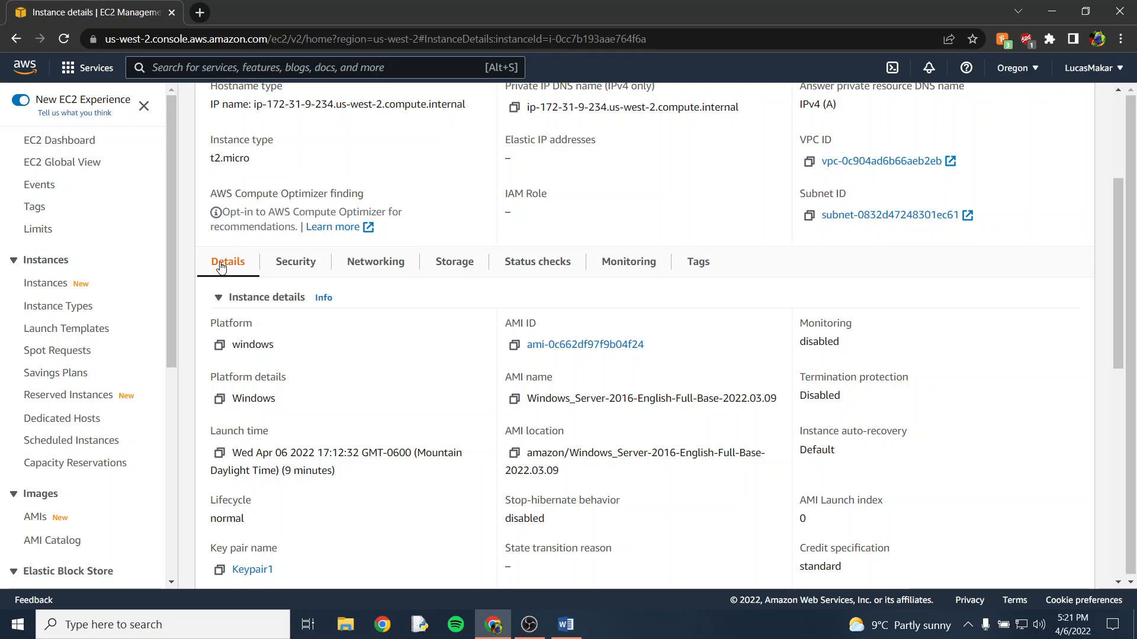
{"action": "scroll", "coordinate": [228, 267], "scroll_direction": "down", "scroll_amount": 1}
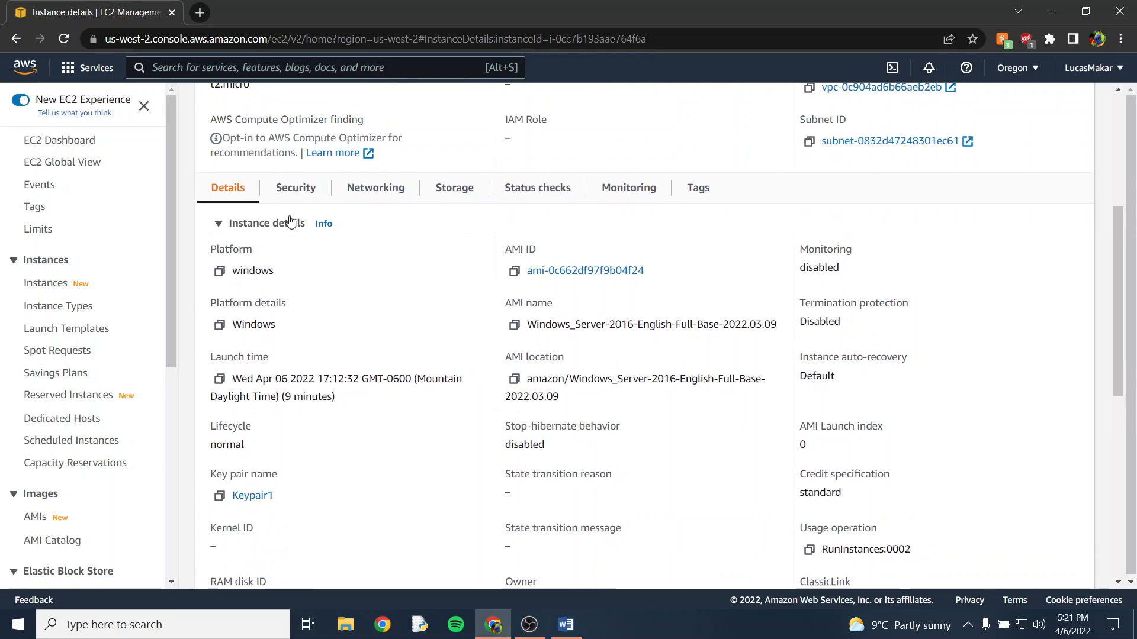
{"action": "left_click_drag", "start_coordinate": [253, 249], "coordinate": [211, 255]}
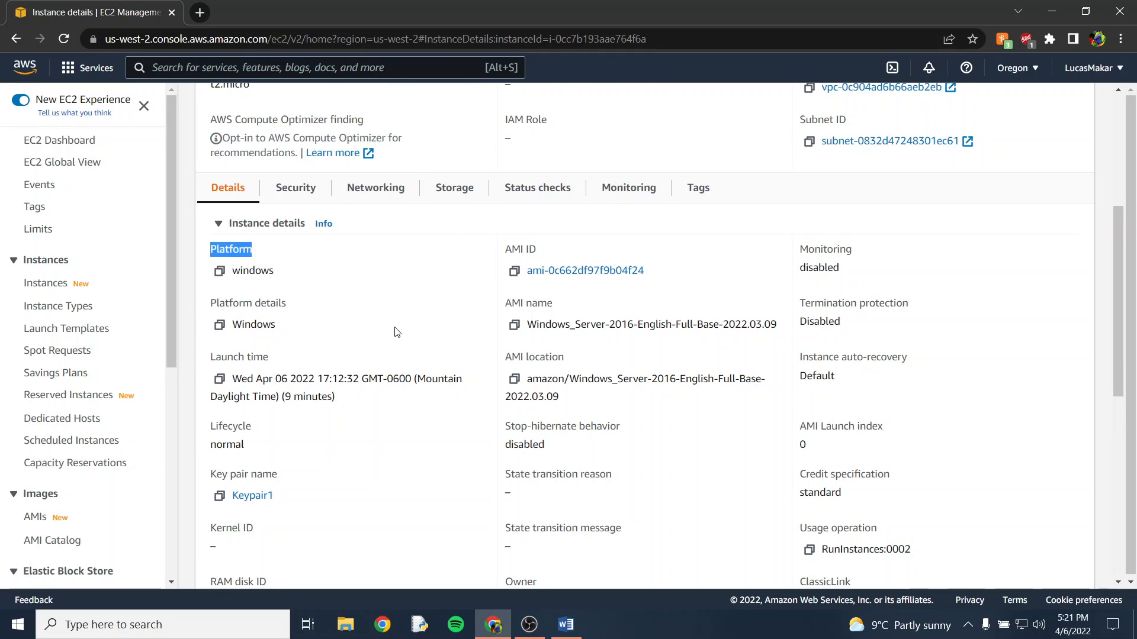
{"action": "scroll", "coordinate": [346, 336], "scroll_direction": "down", "scroll_amount": 1}
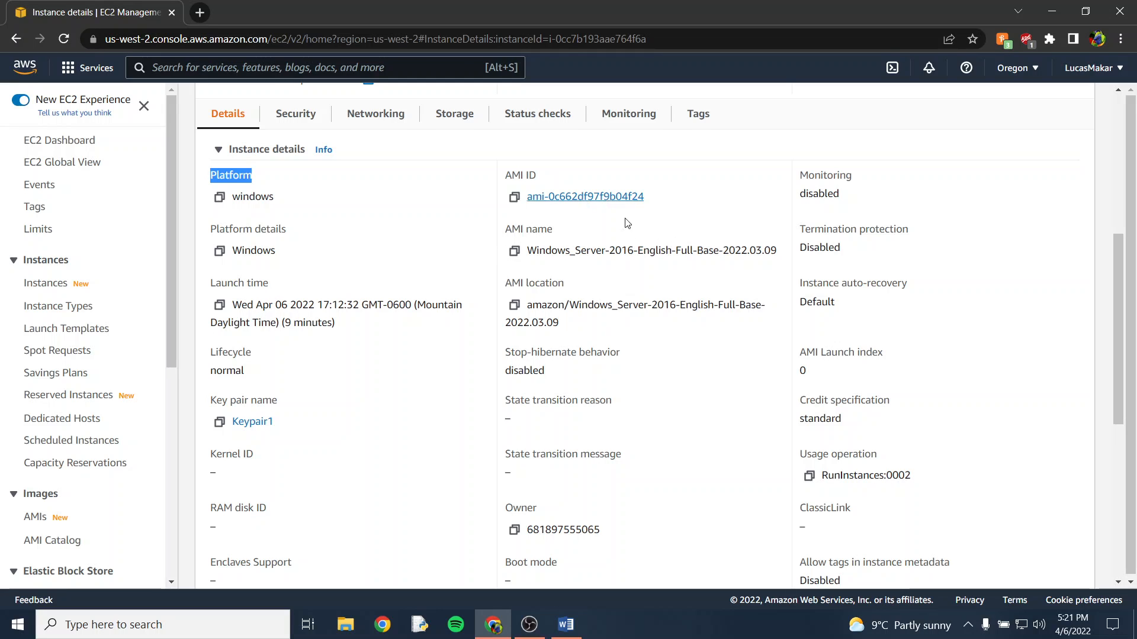
{"action": "scroll", "coordinate": [570, 270], "scroll_direction": "down", "scroll_amount": 1}
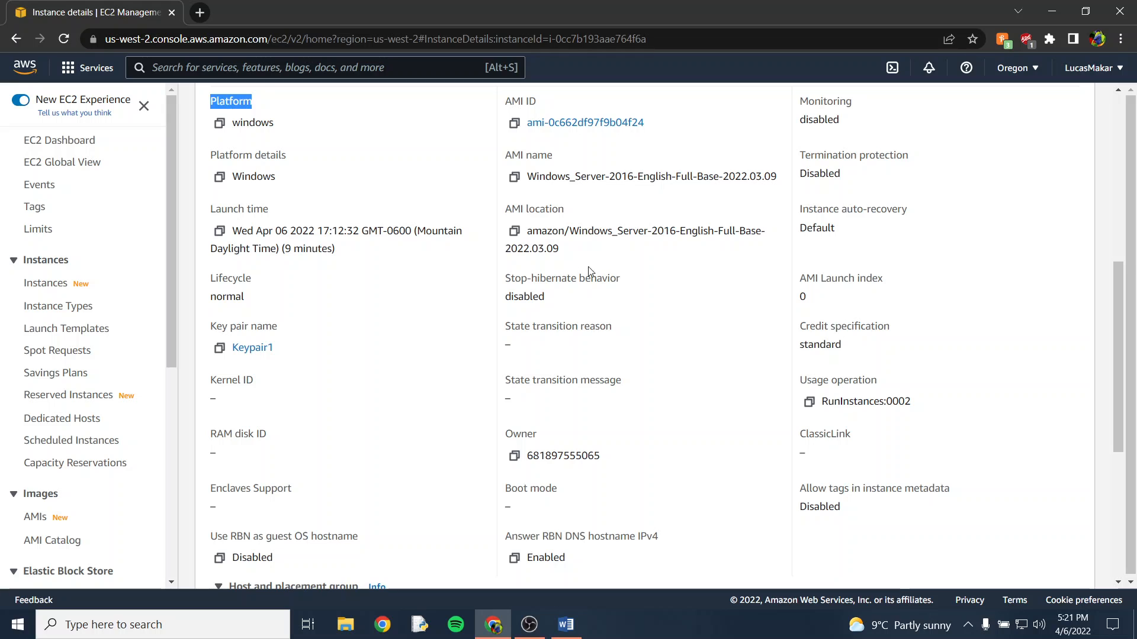
{"action": "scroll", "coordinate": [569, 272], "scroll_direction": "down", "scroll_amount": 5}
{"action": "scroll", "coordinate": [484, 356], "scroll_direction": "up", "scroll_amount": 6}
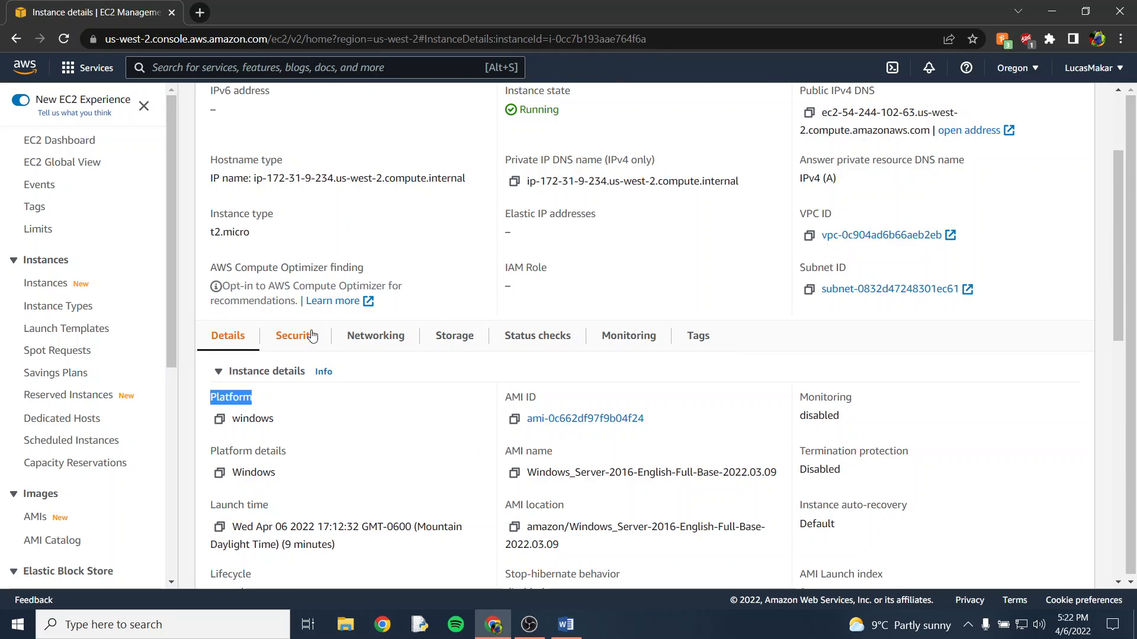
Examine the instance's security details, including its security group and the inbound and outbound rules
{"action": "left_click", "coordinate": [312, 335]}
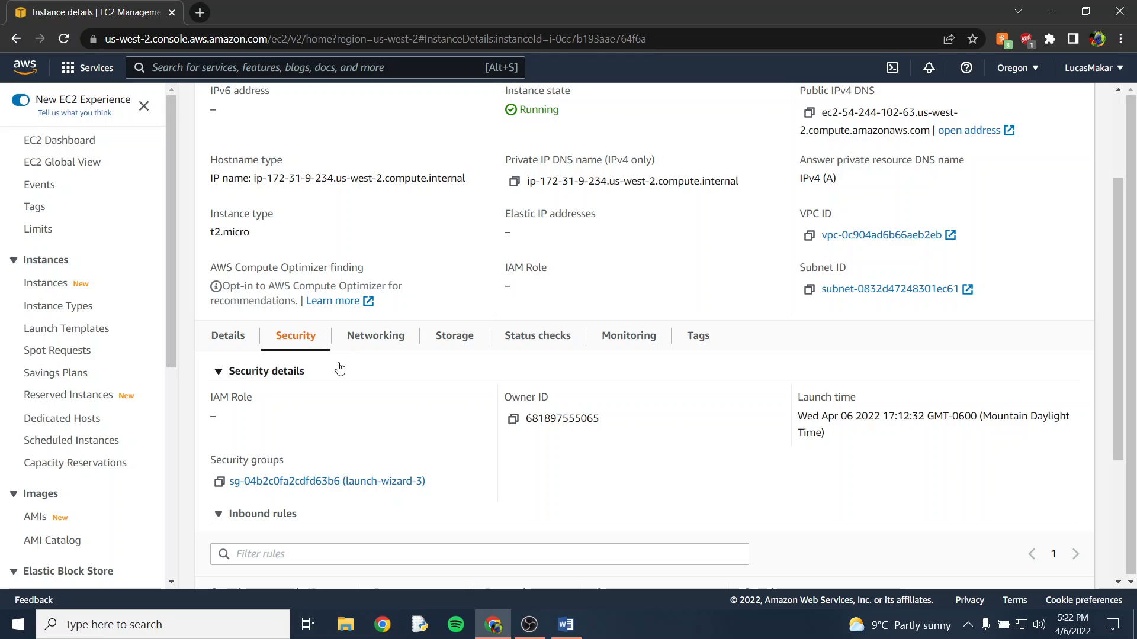
{"action": "scroll", "coordinate": [535, 476], "scroll_direction": "down", "scroll_amount": 1}
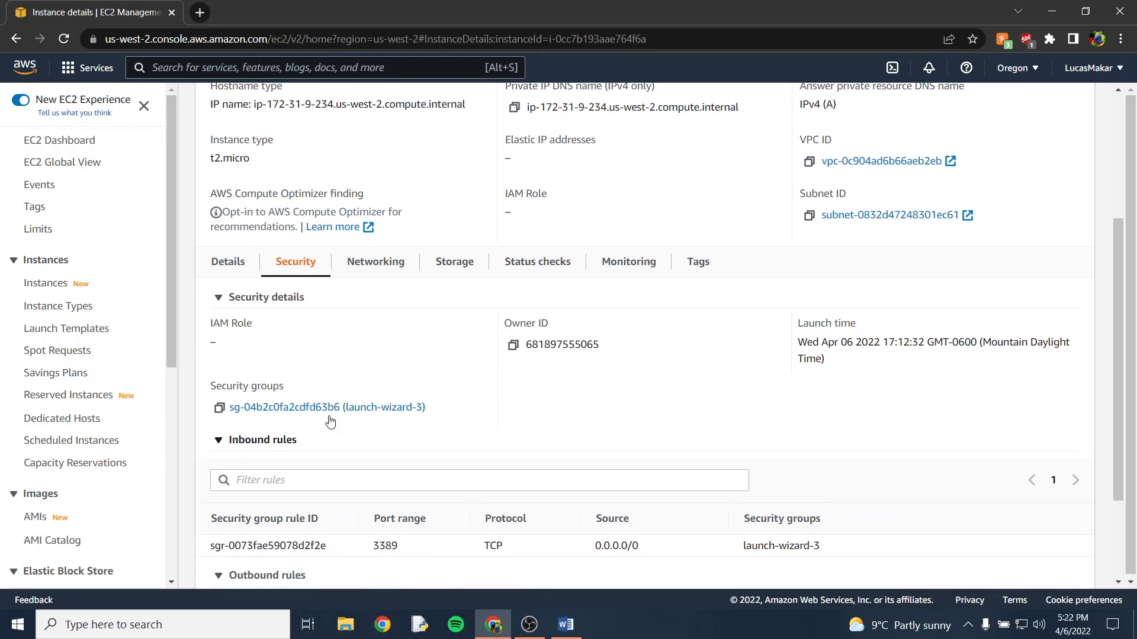
{"action": "scroll", "coordinate": [559, 314], "scroll_direction": "down", "scroll_amount": 2}
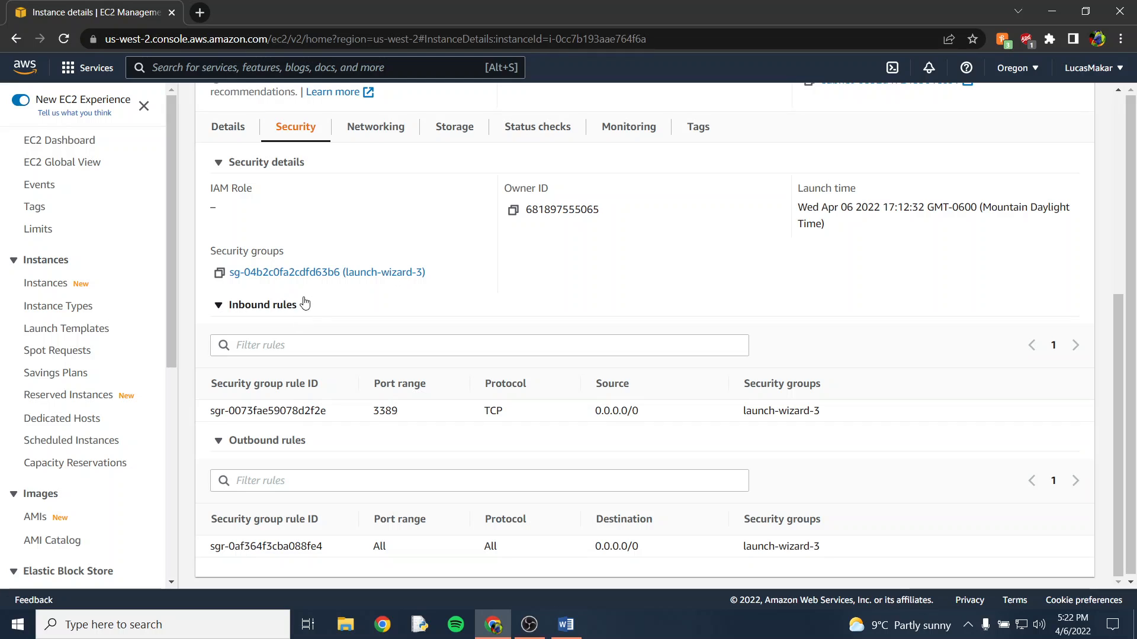
{"action": "scroll", "coordinate": [399, 158], "scroll_direction": "up", "scroll_amount": 2}
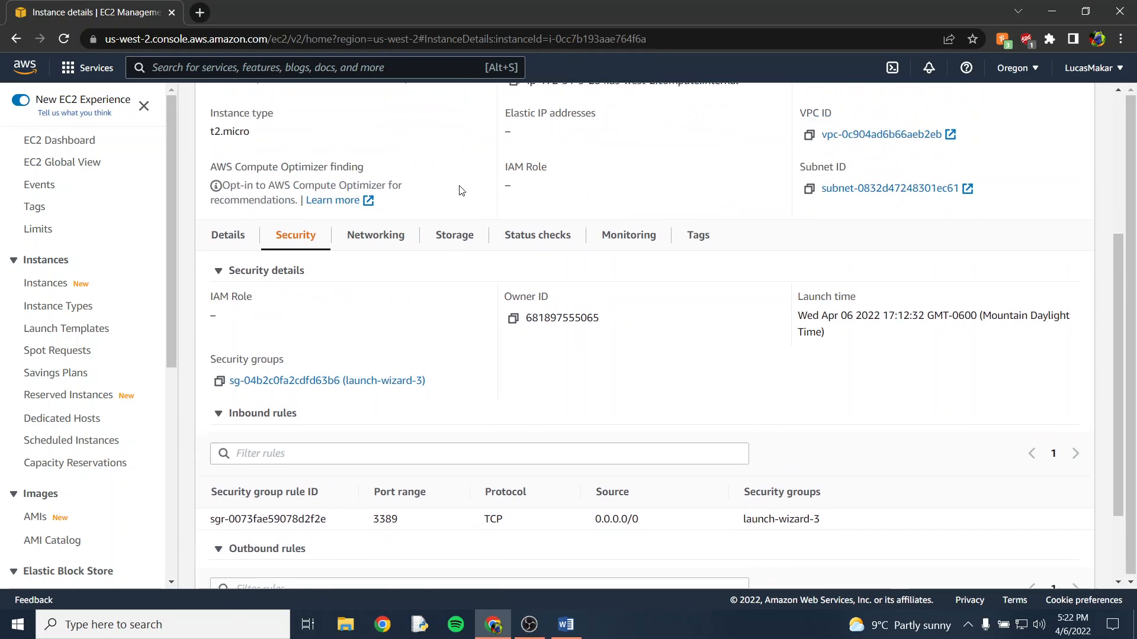
{"action": "scroll", "coordinate": [606, 448], "scroll_direction": "down", "scroll_amount": 2}
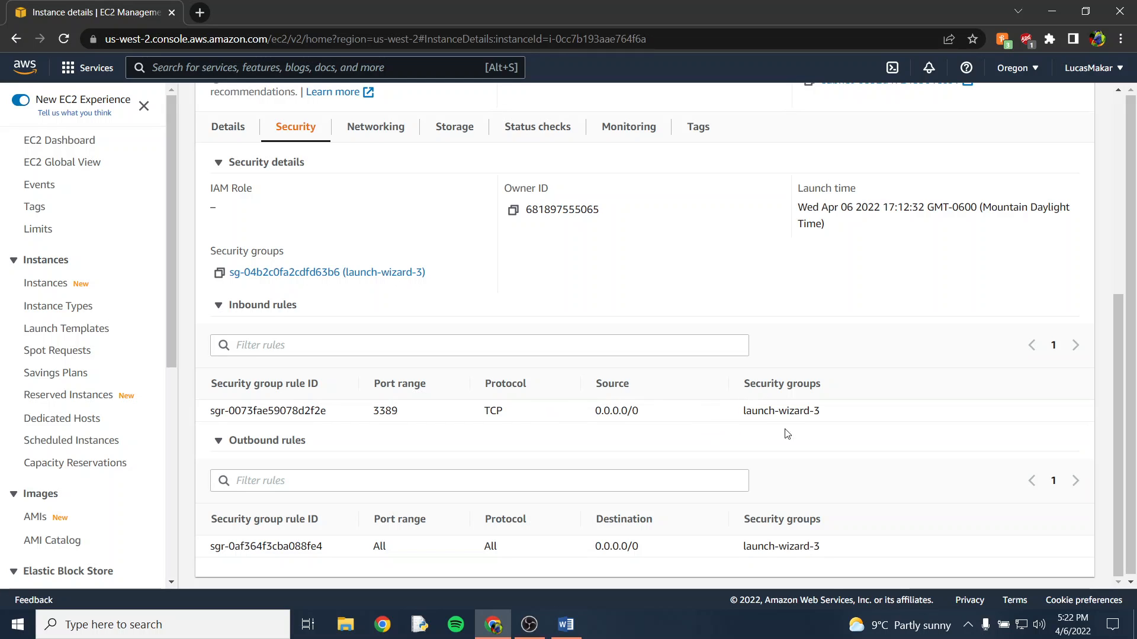
{"action": "scroll", "coordinate": [821, 396], "scroll_direction": "up", "scroll_amount": 3}
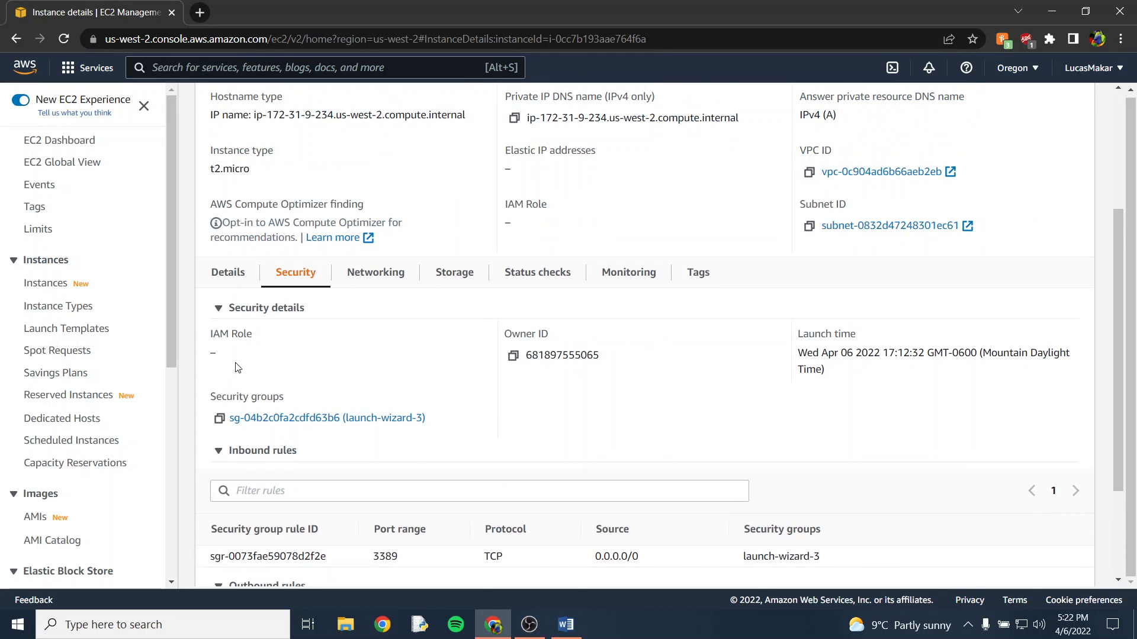
Examine the instance's networking details, including its public and private addresses, DNS names, VPC and subnet
{"action": "left_click", "coordinate": [366, 272]}
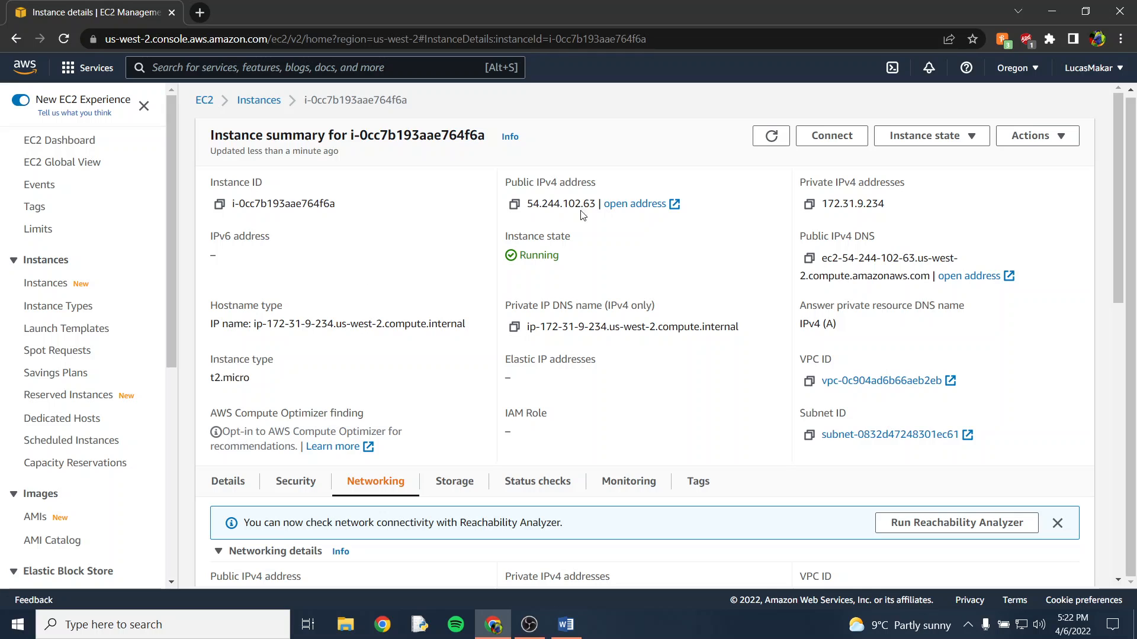
{"action": "scroll", "coordinate": [582, 215], "scroll_direction": "down", "scroll_amount": 3}
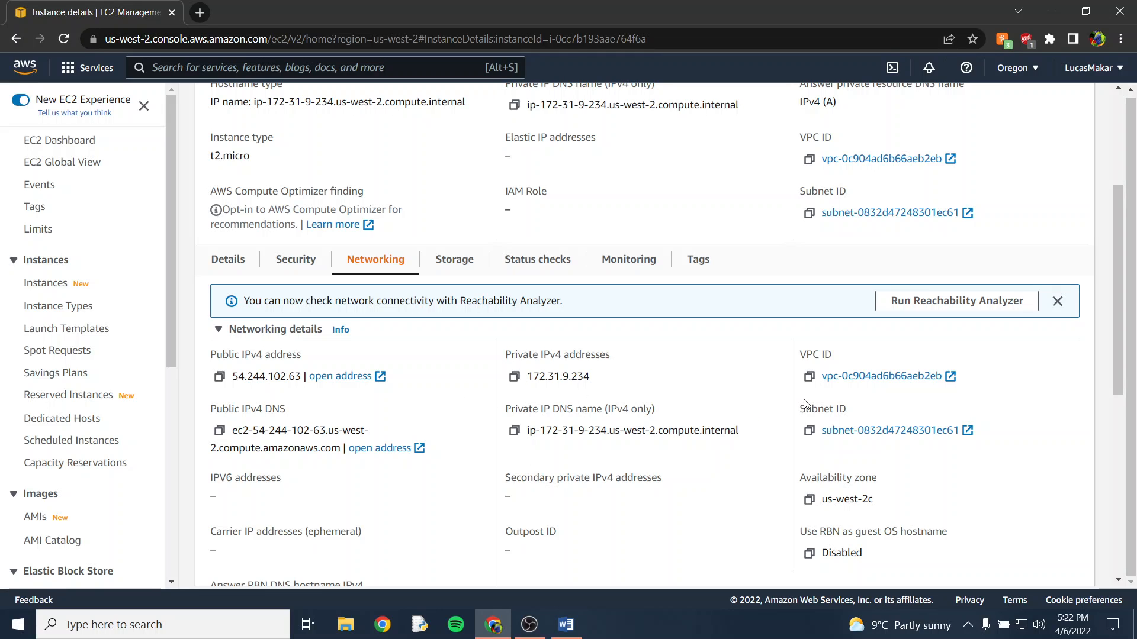
{"action": "scroll", "coordinate": [729, 375], "scroll_direction": "down", "scroll_amount": 2}
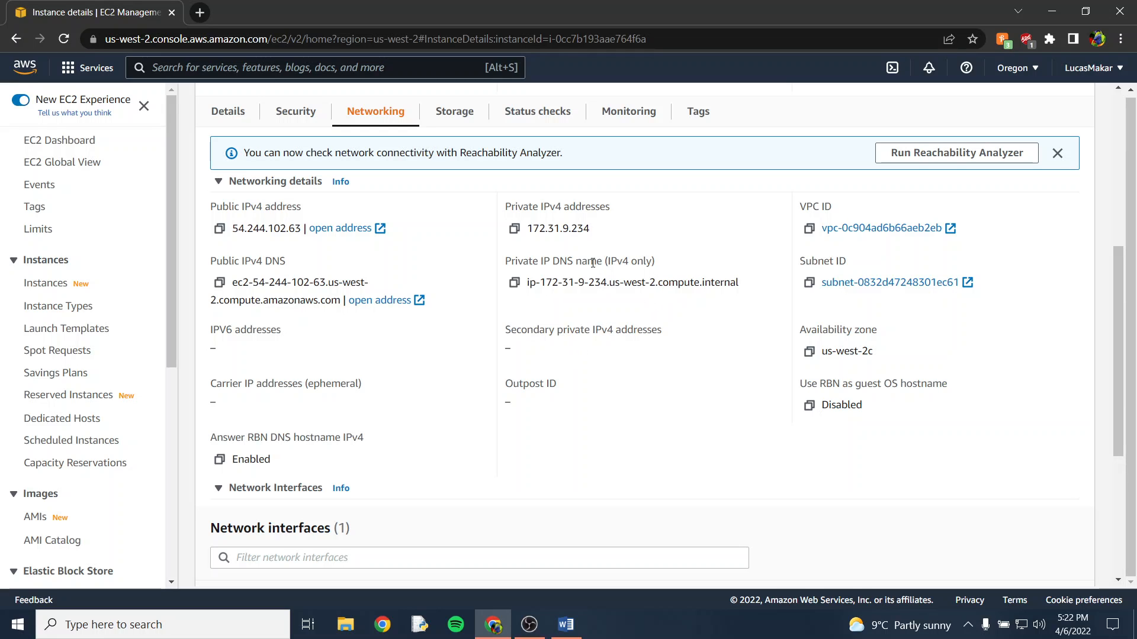
Examine the instance's storage details, including its root device and block devices, and its system and instance status checks
{"action": "scroll", "coordinate": [504, 406], "scroll_direction": "down", "scroll_amount": 3}
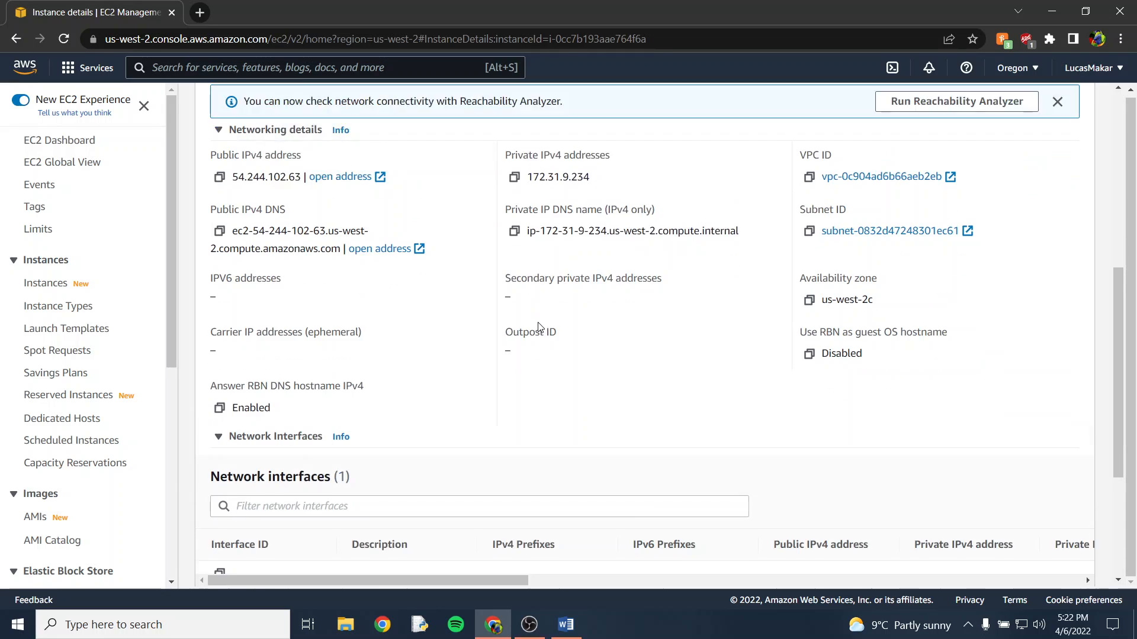
{"action": "scroll", "coordinate": [704, 307], "scroll_direction": "up", "scroll_amount": 6}
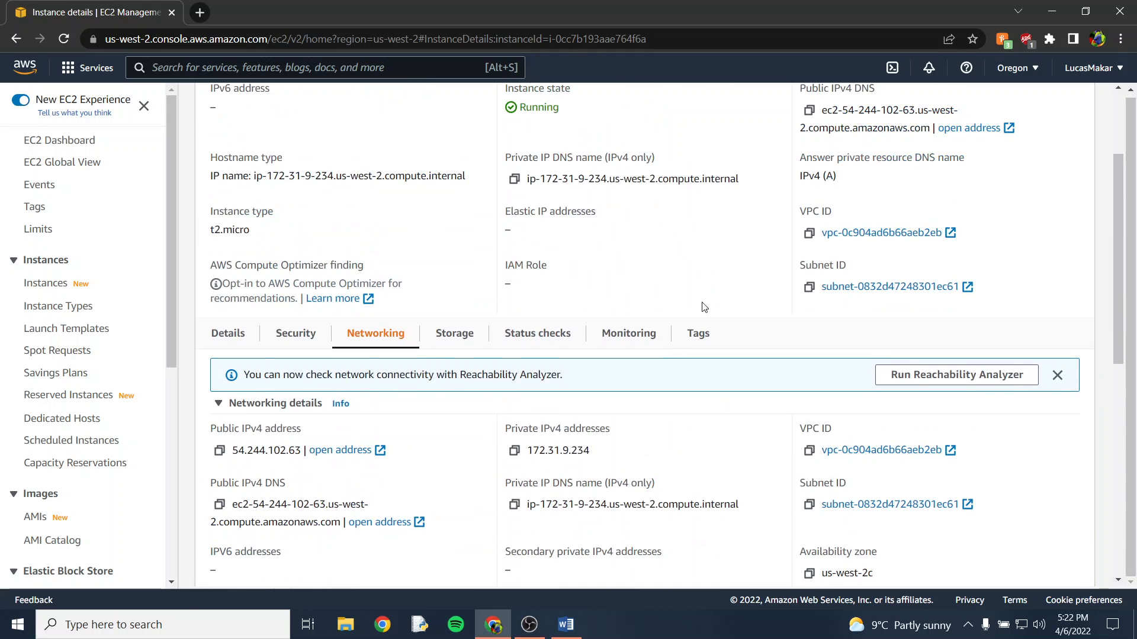
{"action": "left_click", "coordinate": [450, 334]}
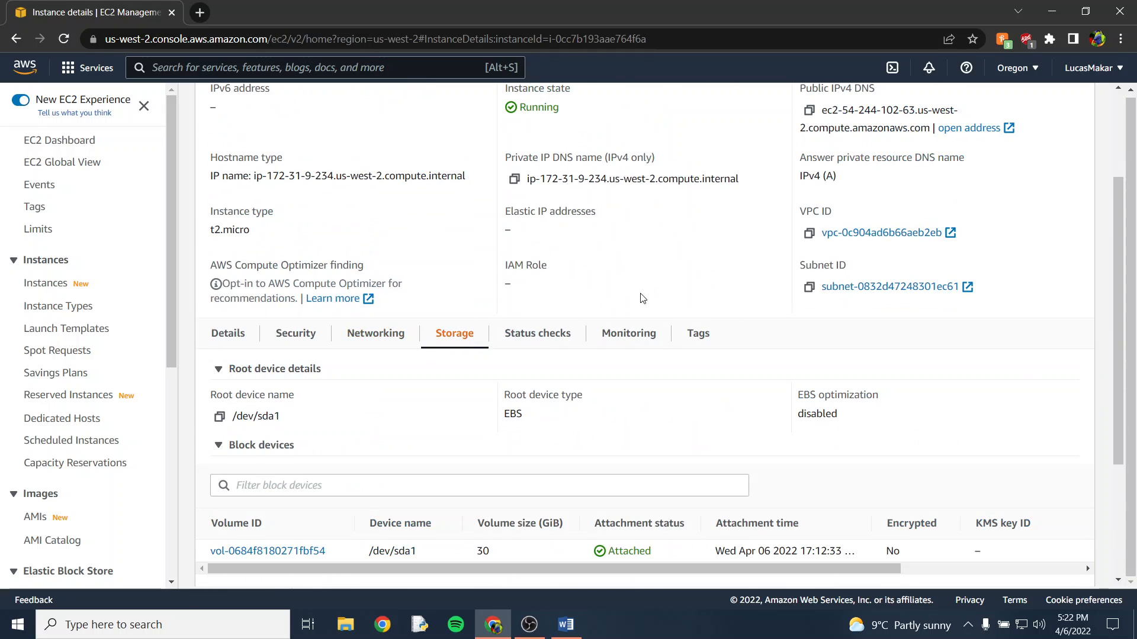
{"action": "scroll", "coordinate": [637, 277], "scroll_direction": "down", "scroll_amount": 2}
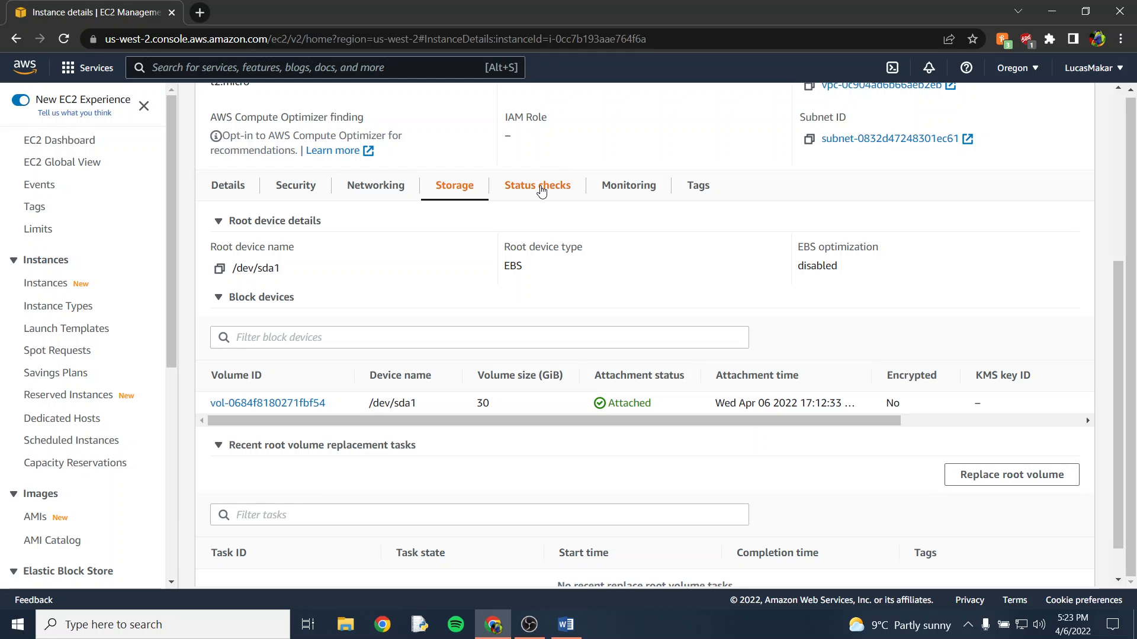
{"action": "left_click", "coordinate": [541, 185]}
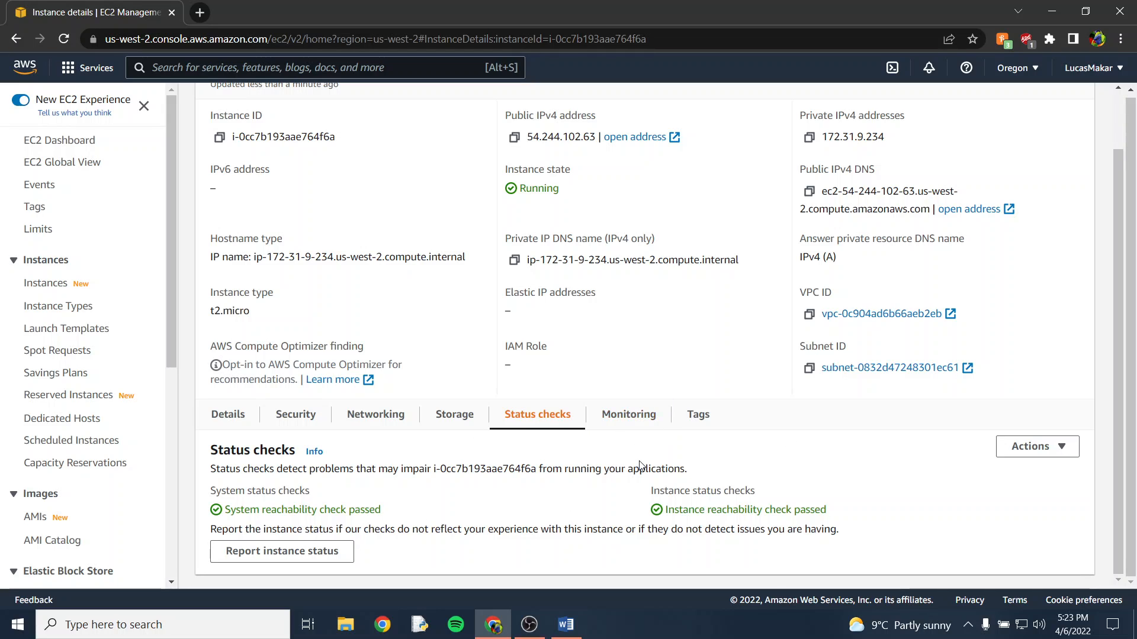
Examine the instance's monitoring charts, including CPU utilization, network traffic, disk operations and CPU credits
{"action": "left_click", "coordinate": [626, 425]}
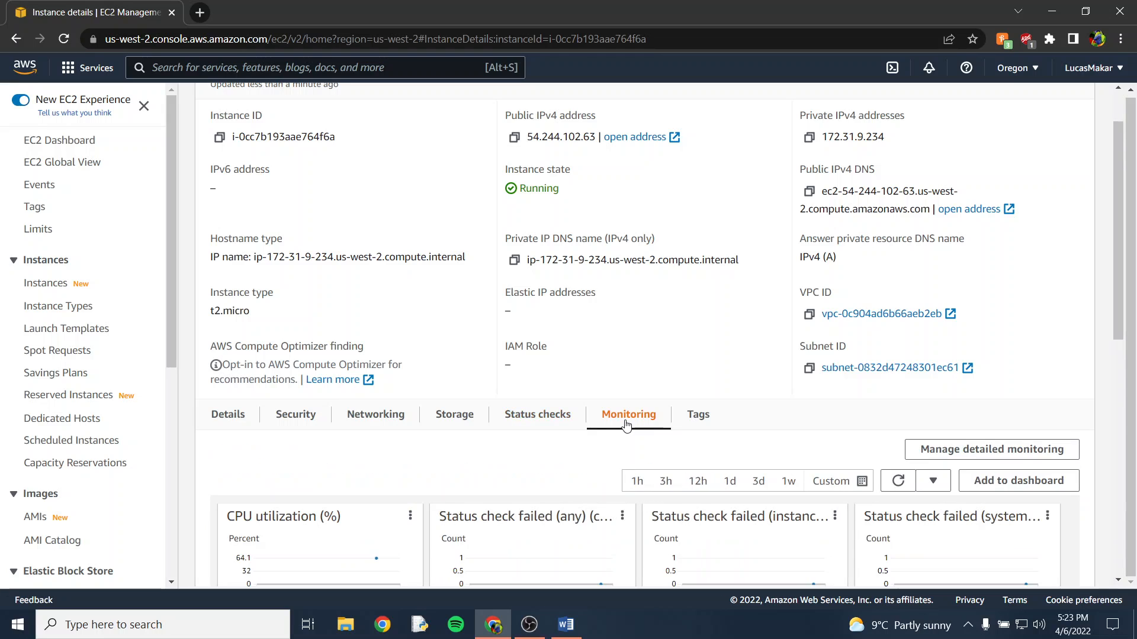
{"action": "scroll", "coordinate": [648, 468], "scroll_direction": "down", "scroll_amount": 2}
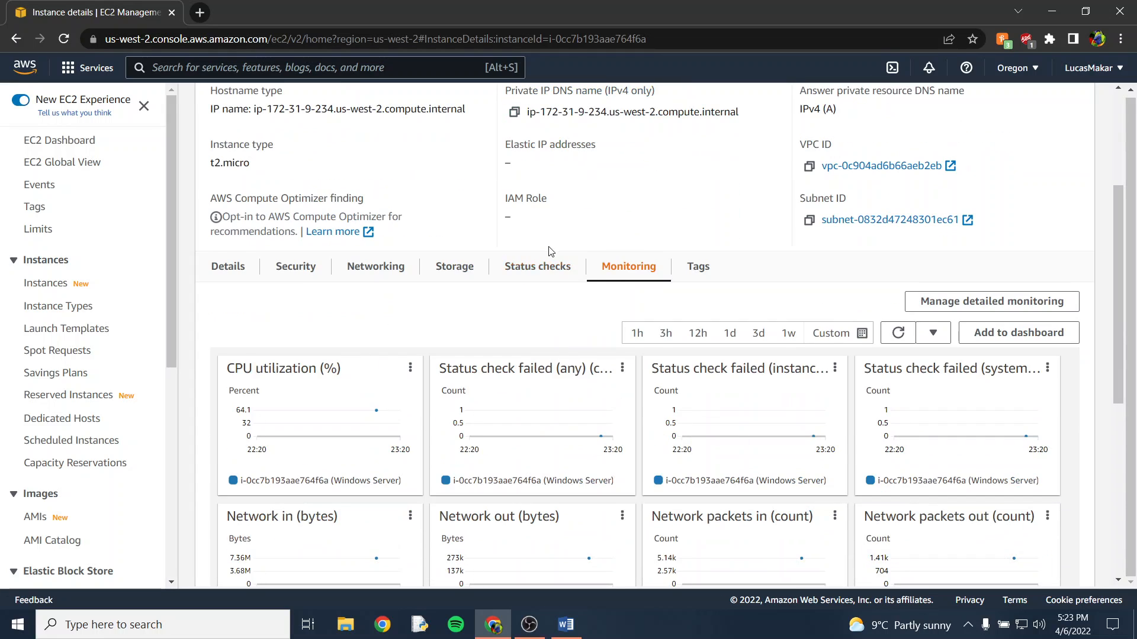
{"action": "scroll", "coordinate": [551, 250], "scroll_direction": "down", "scroll_amount": 2}
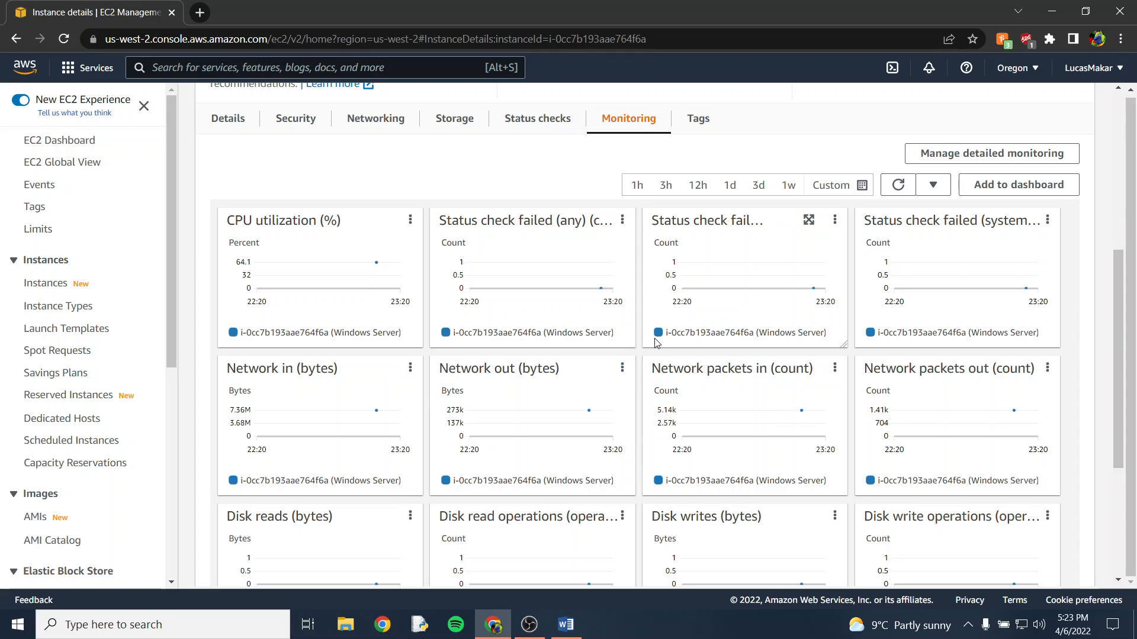
{"action": "scroll", "coordinate": [652, 335], "scroll_direction": "down", "scroll_amount": 3}
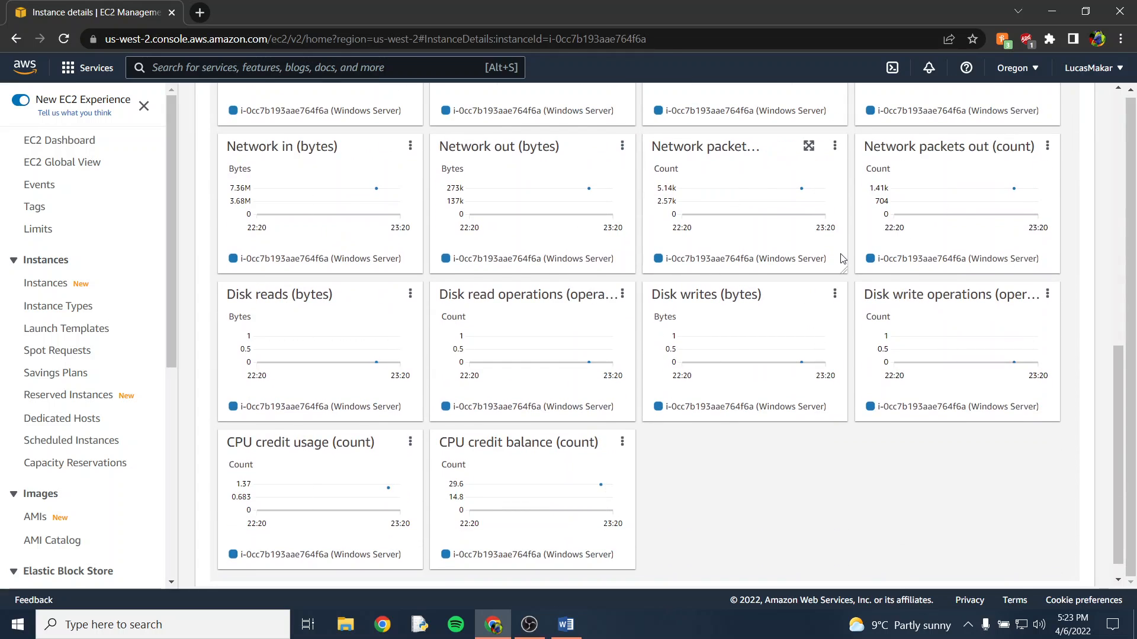
{"action": "scroll", "coordinate": [1093, 264], "scroll_direction": "up", "scroll_amount": 1}
{"action": "scroll", "coordinate": [1093, 264], "scroll_direction": "up", "scroll_amount": 1}
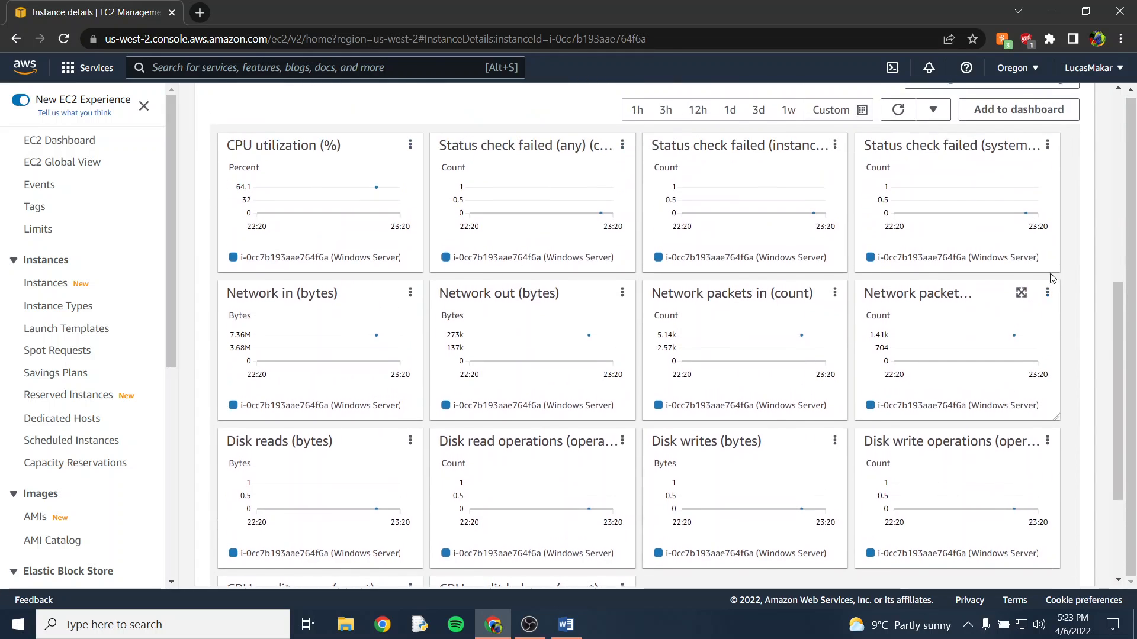
{"action": "scroll", "coordinate": [1021, 292], "scroll_direction": "down", "scroll_amount": 1}
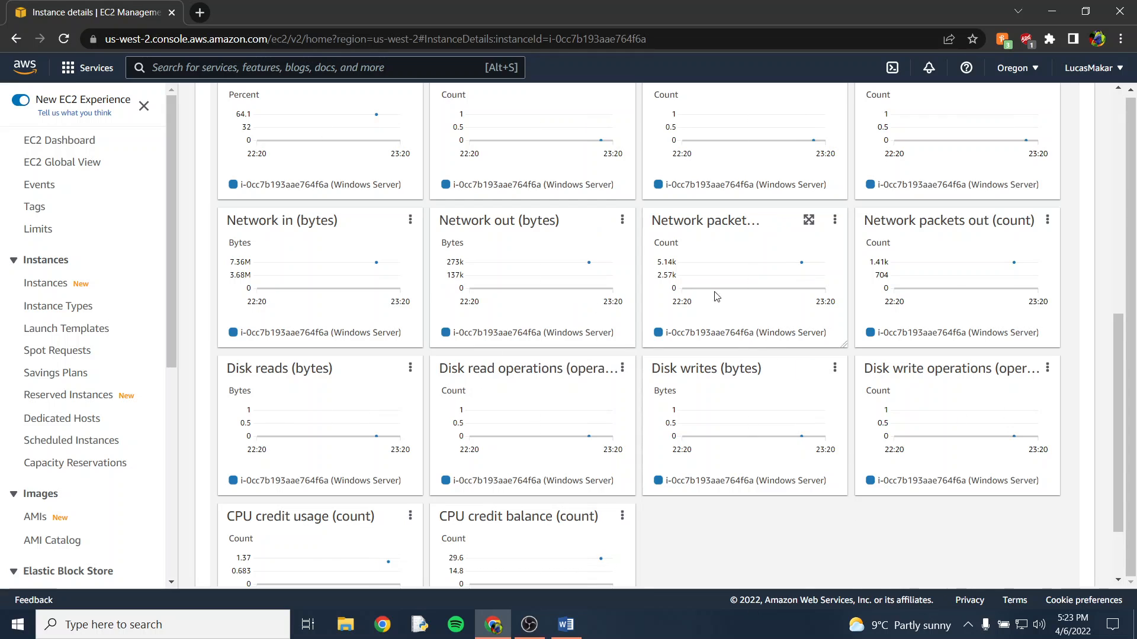
{"action": "scroll", "coordinate": [845, 347], "scroll_direction": "up", "scroll_amount": 2}
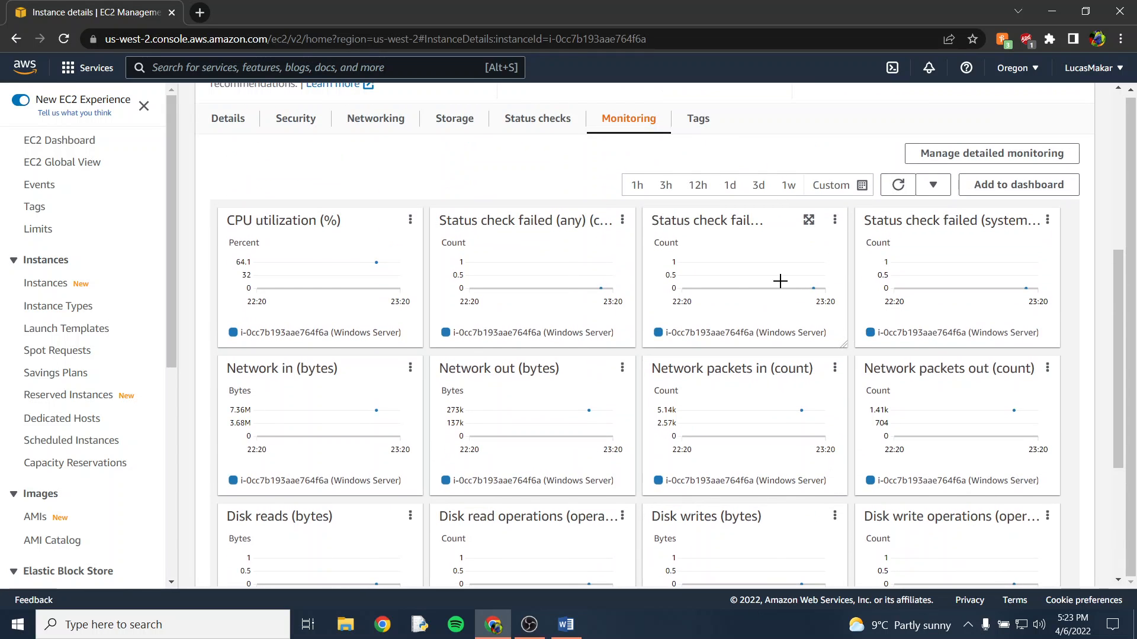
Review the actions available for the instance and open its Manage instance state page to examine the state settings
{"action": "scroll", "coordinate": [749, 148], "scroll_direction": "up", "scroll_amount": 2}
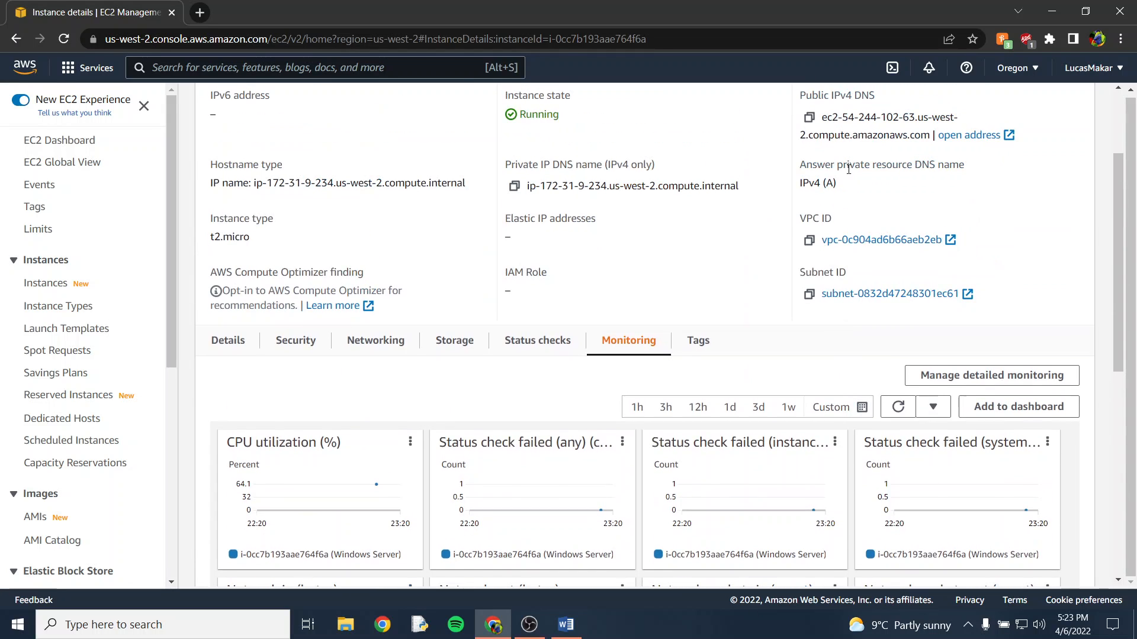
{"action": "scroll", "coordinate": [868, 287], "scroll_direction": "up", "scroll_amount": 3}
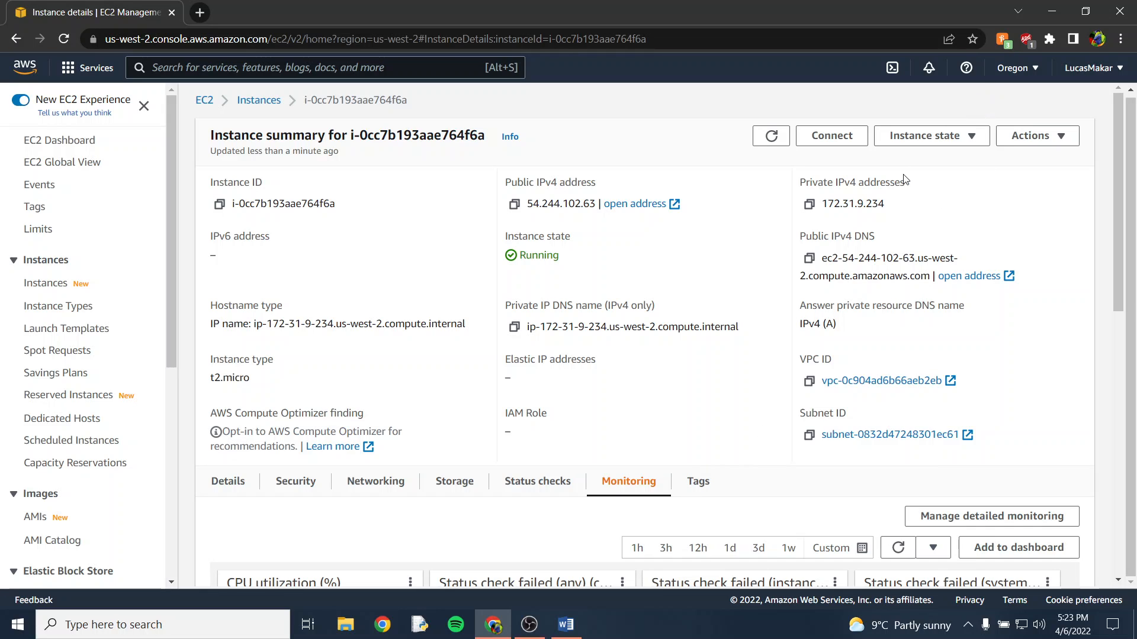
{"action": "left_click", "coordinate": [1059, 137]}
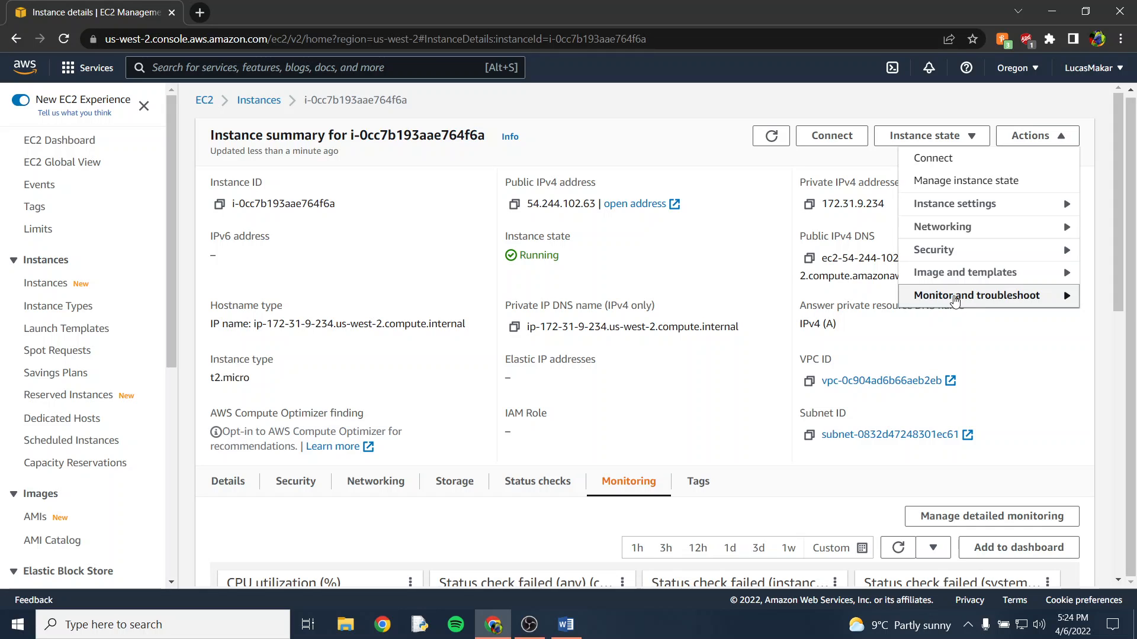
{"action": "left_click", "coordinate": [666, 148]}
{"action": "left_click", "coordinate": [1020, 138]}
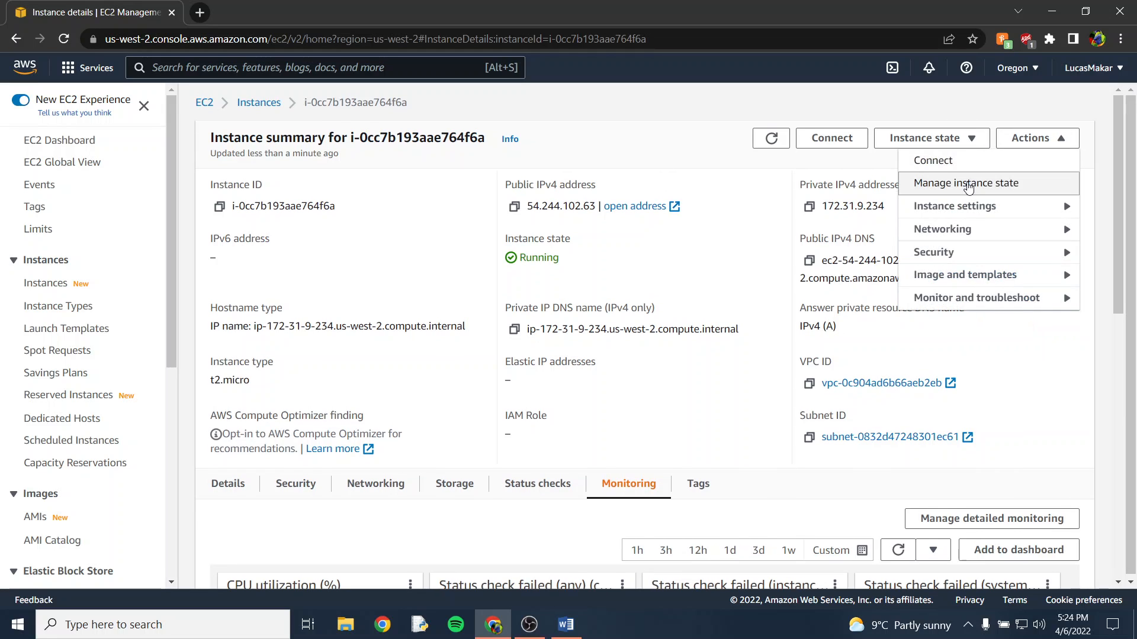
{"action": "left_click", "coordinate": [968, 184]}
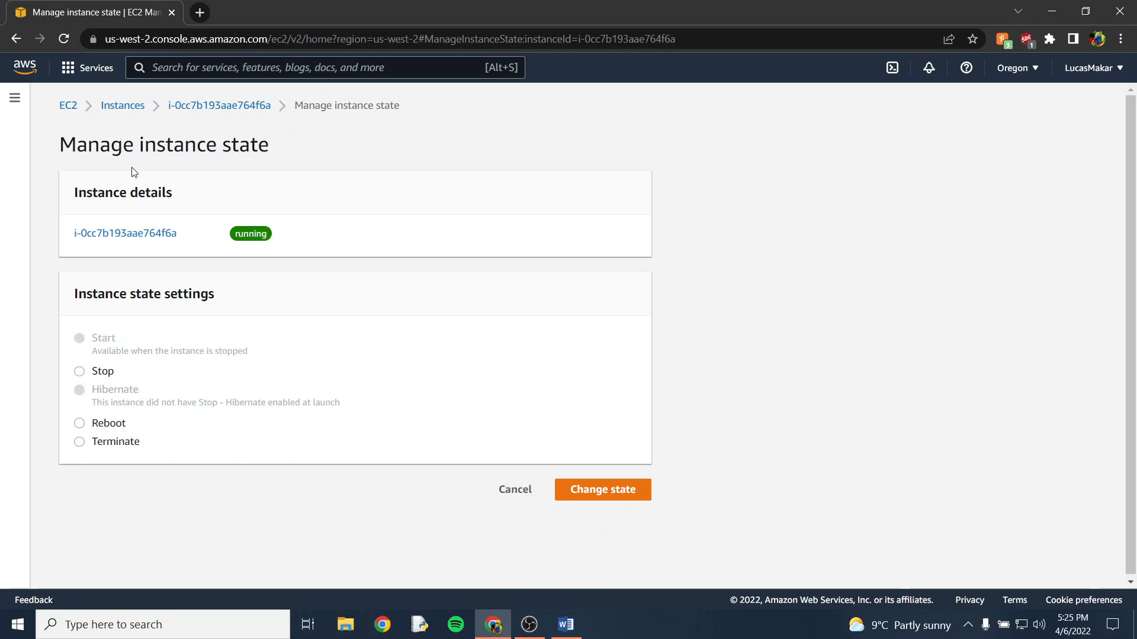
Return to the EC2 instances list through the dashboard and reopen the Windows Server instance's summary
{"action": "left_click", "coordinate": [69, 106]}
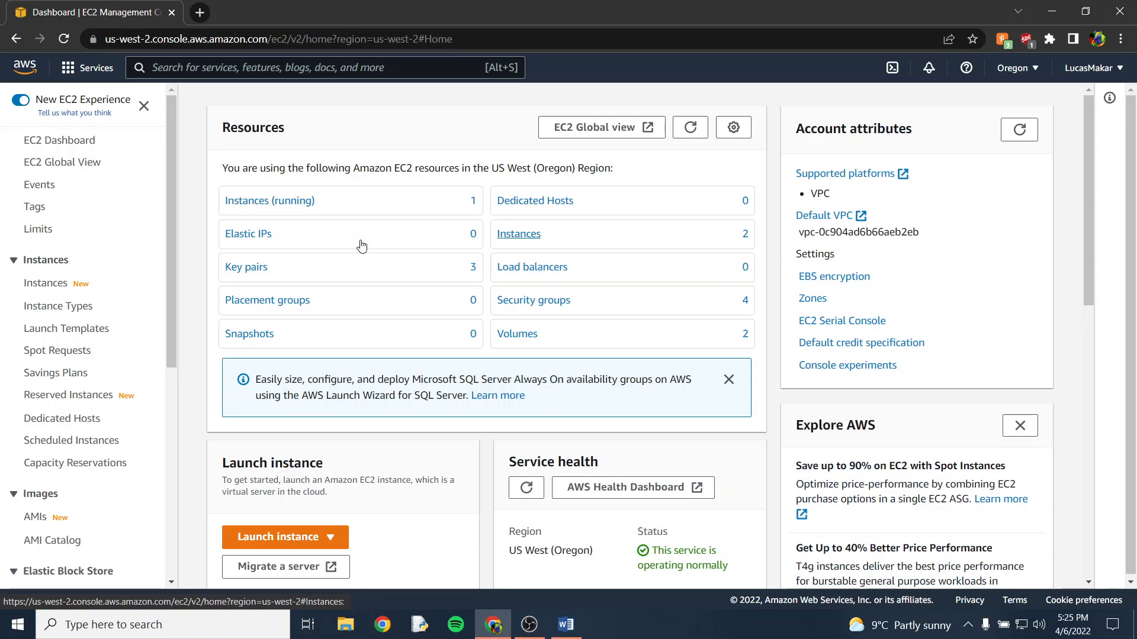
{"action": "left_click", "coordinate": [66, 284]}
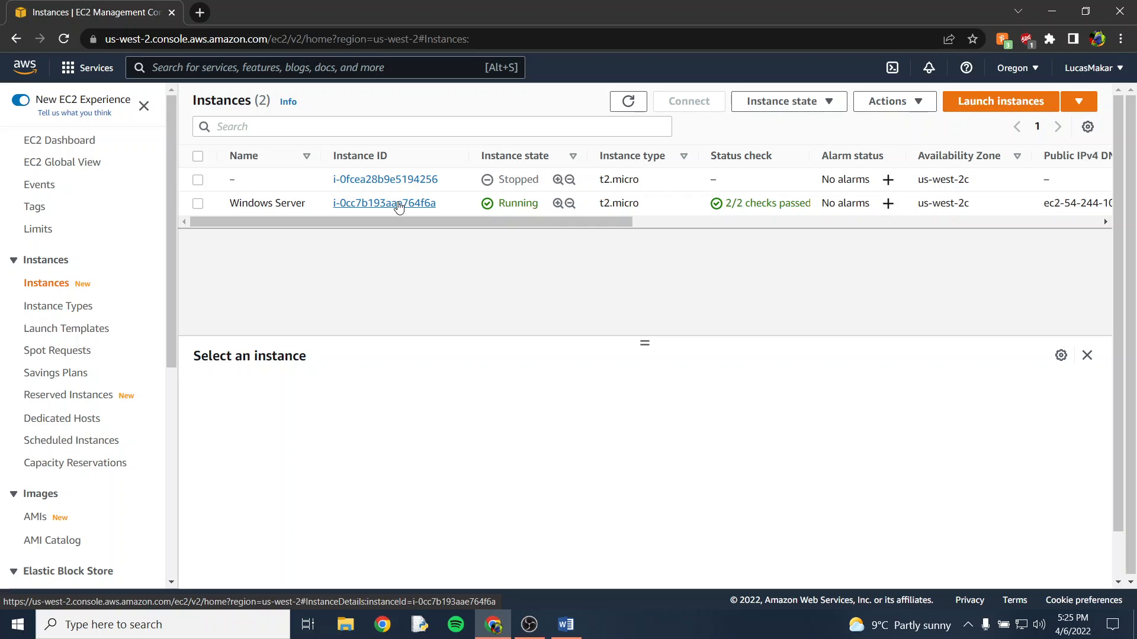
{"action": "left_click", "coordinate": [398, 205]}
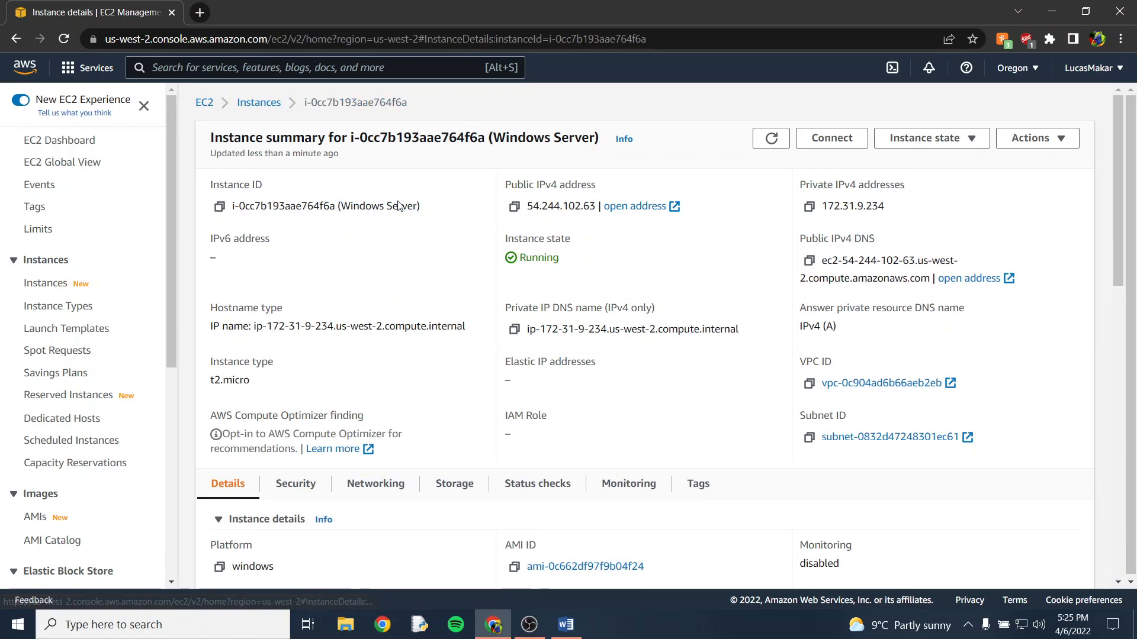